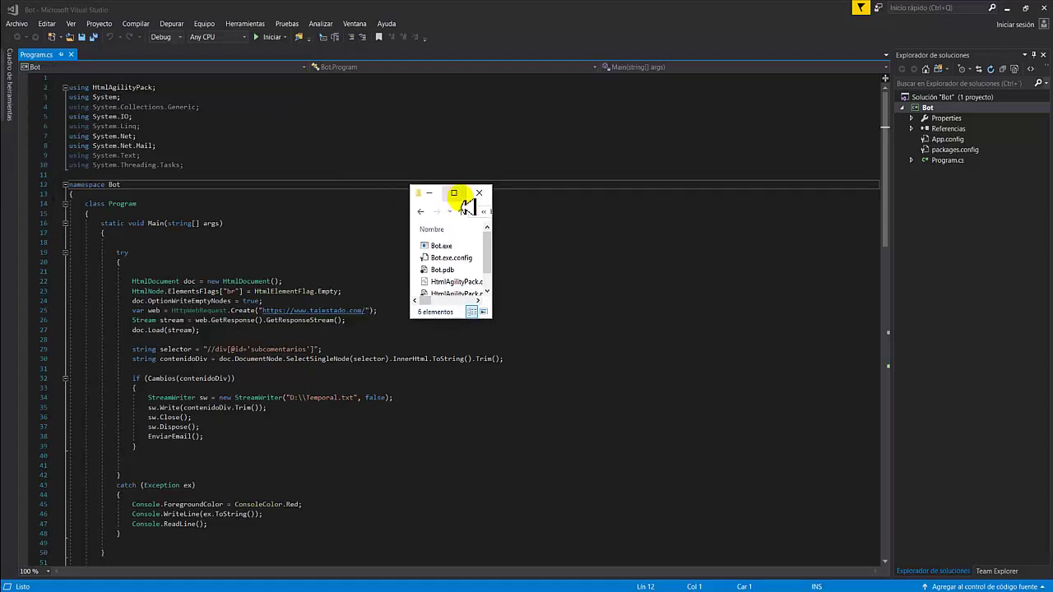
# Step: Maximize the file window and open the Bot project folder inside BotCambiosPagina
pyautogui.click(457, 194)
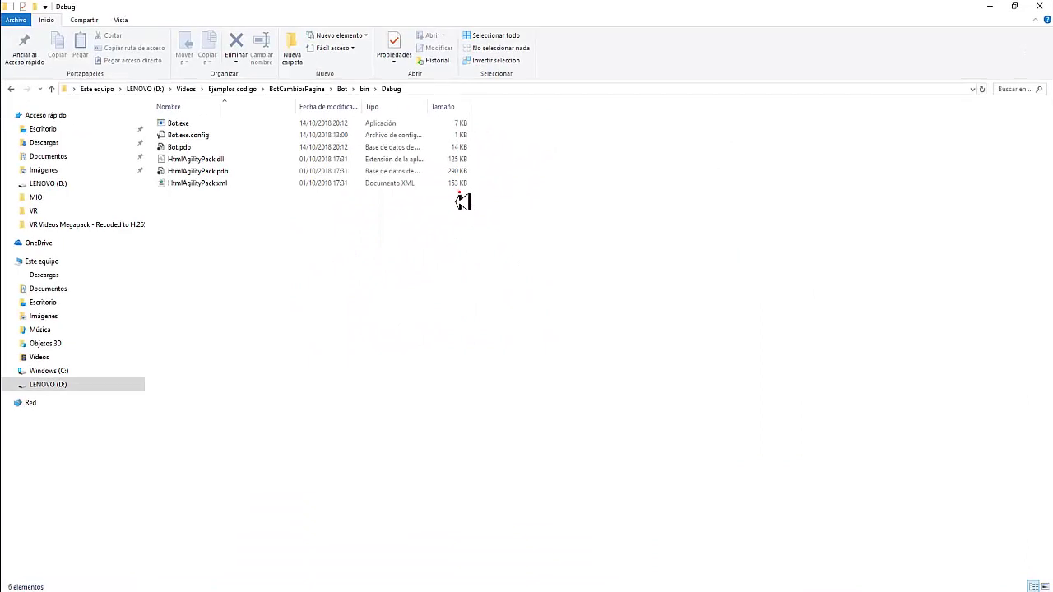
pyautogui.click(296, 92)
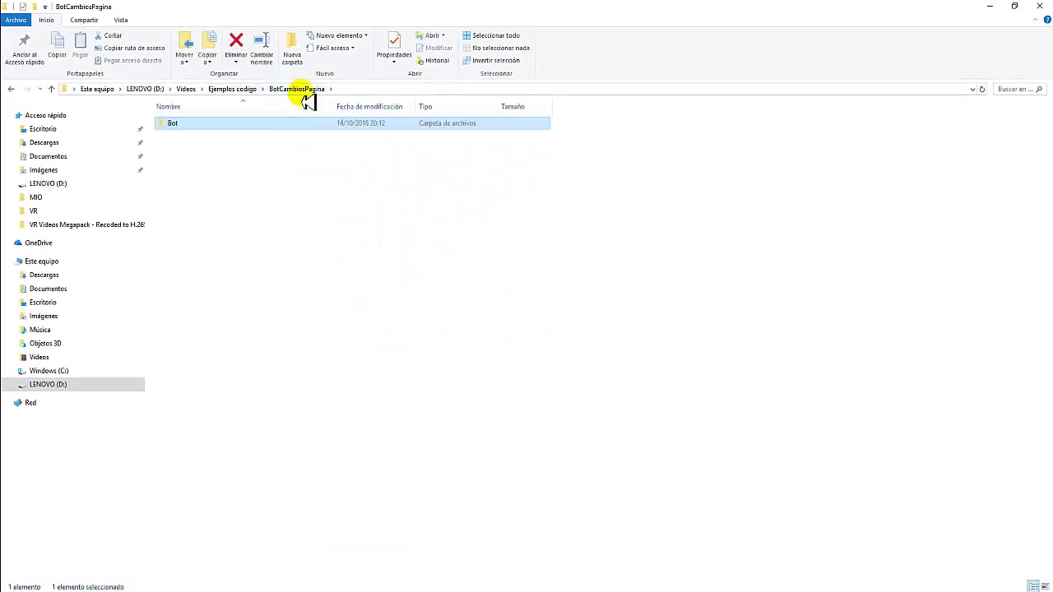
pyautogui.doubleClick(212, 131)
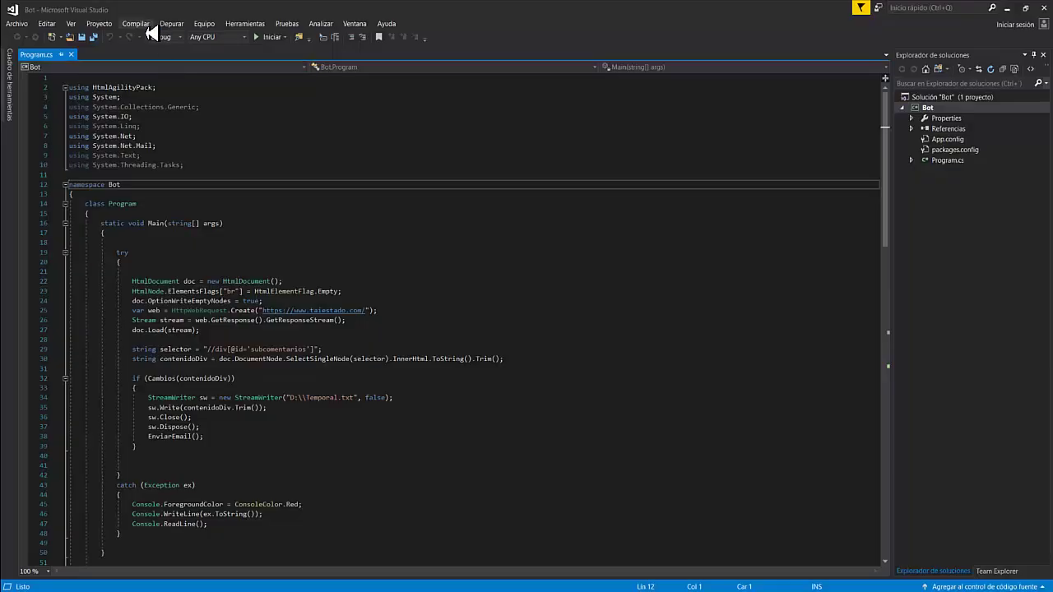
# Step: Switch to Visual Studio, add trailing whitespace to line 22 of Program.cs and compile the solution in the Debug configuration
pyautogui.click(148, 26)
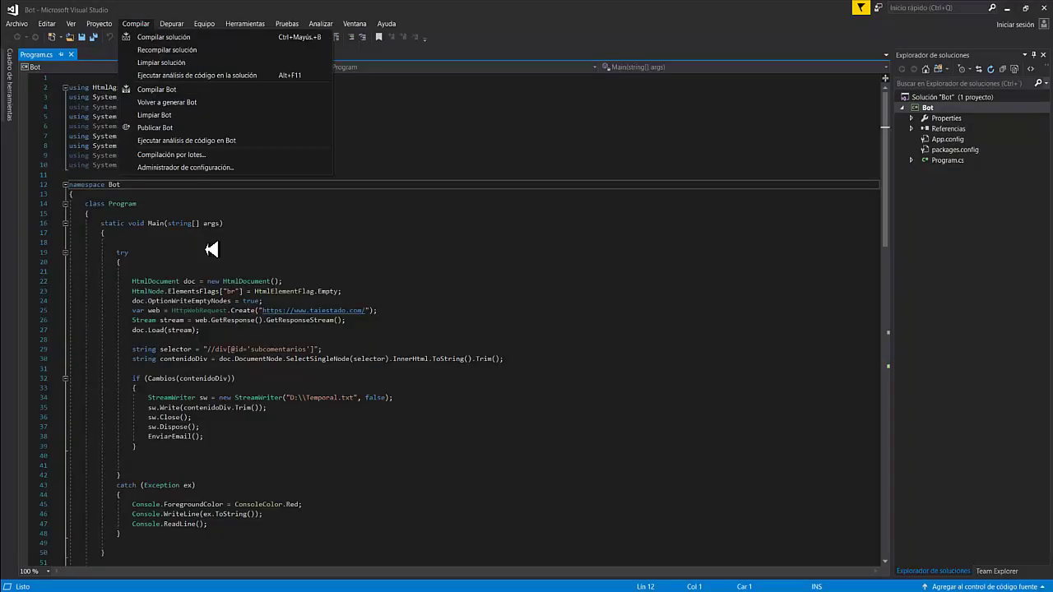
pyautogui.click(213, 245)
pyautogui.click(320, 282)
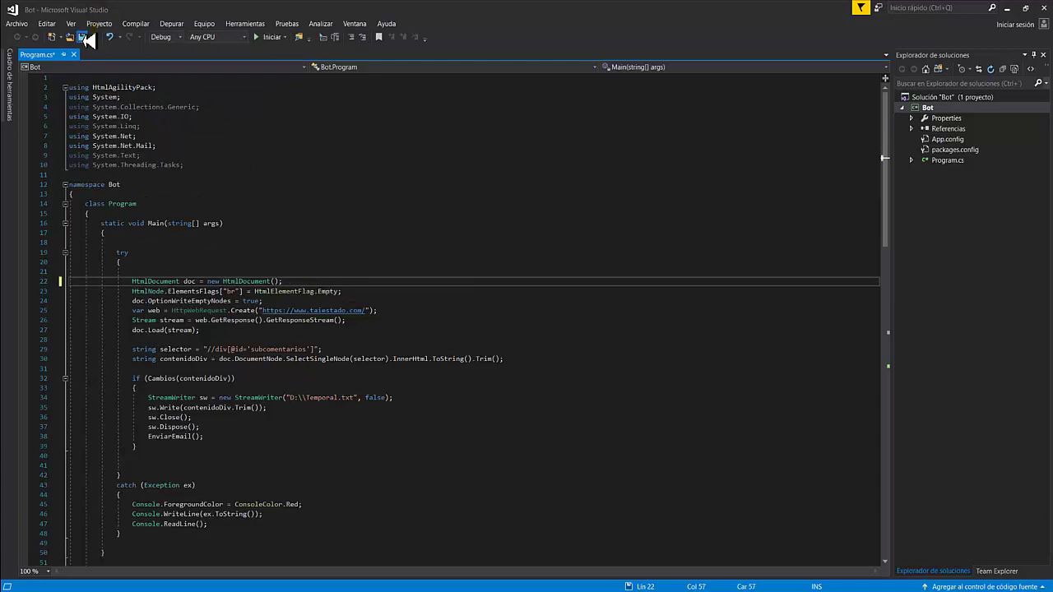
pyautogui.click(136, 25)
pyautogui.click(150, 44)
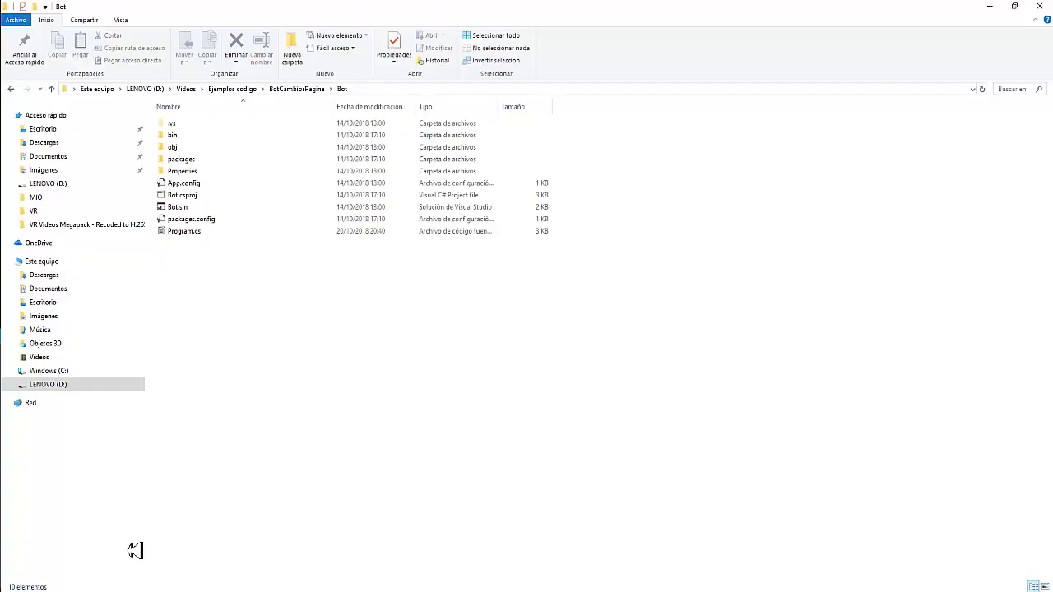
# Step: Switch to File Explorer and check the modification date of Bot.exe in the project's bin\Debug folder
pyautogui.doubleClick(205, 134)
pyautogui.doubleClick(194, 126)
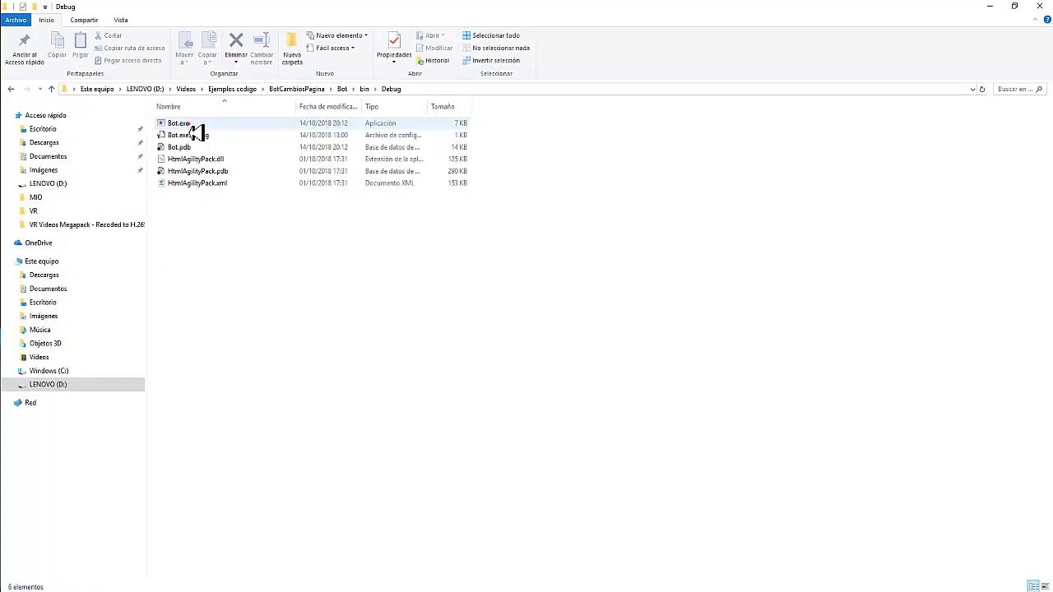
pyautogui.click(316, 127)
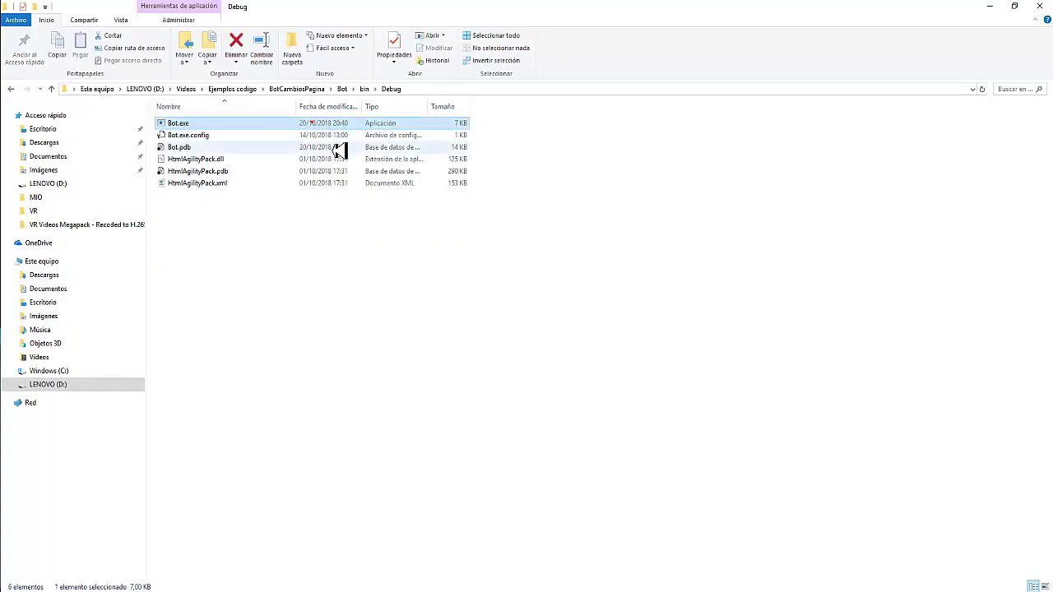
pyautogui.click(244, 92)
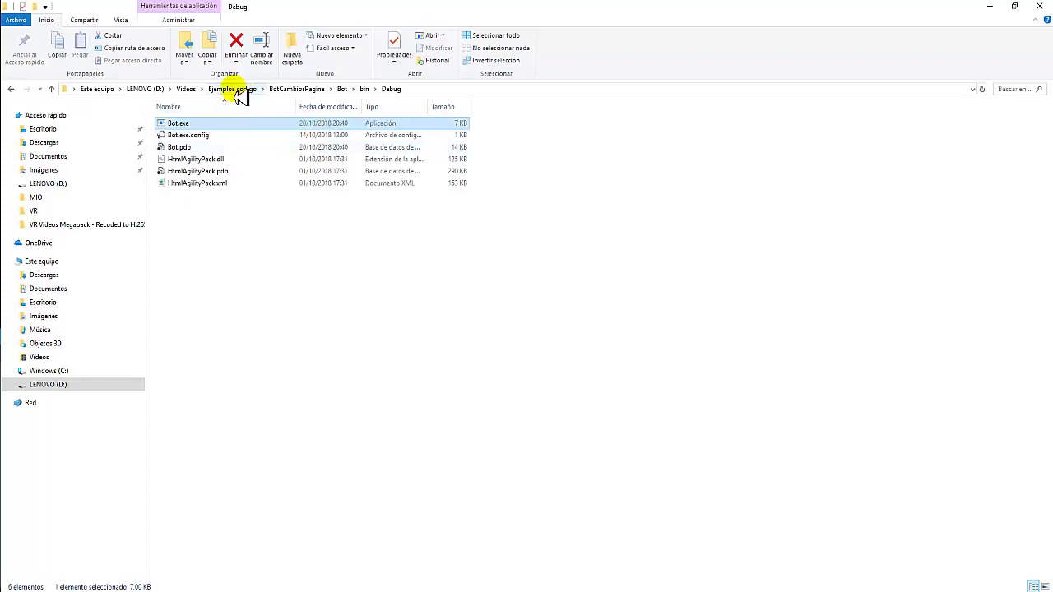
# Step: Switch back to Visual Studio and set the build configuration to Release
pyautogui.click(92, 591)
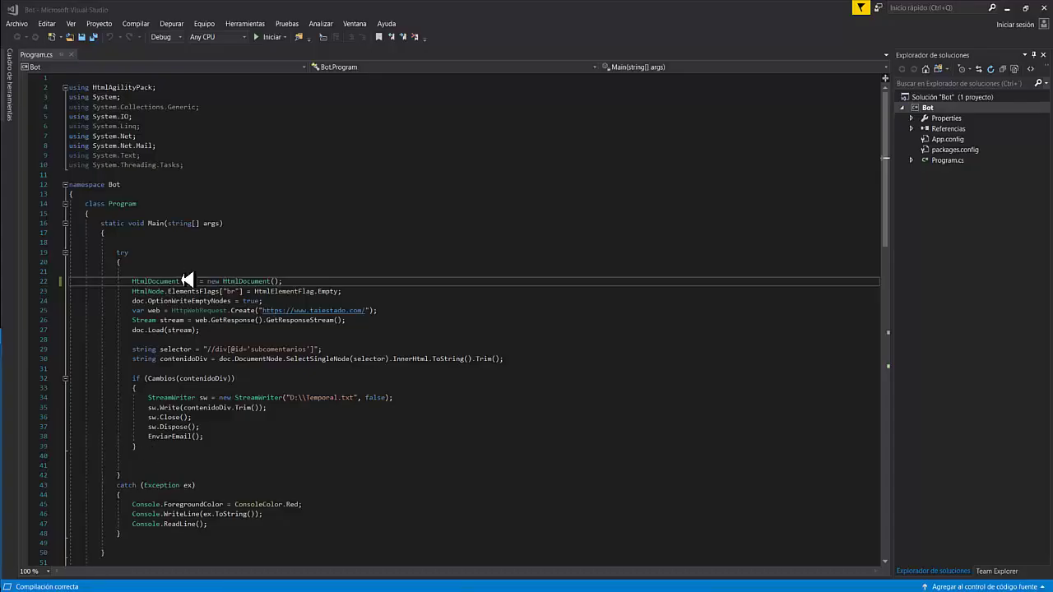
pyautogui.click(180, 37)
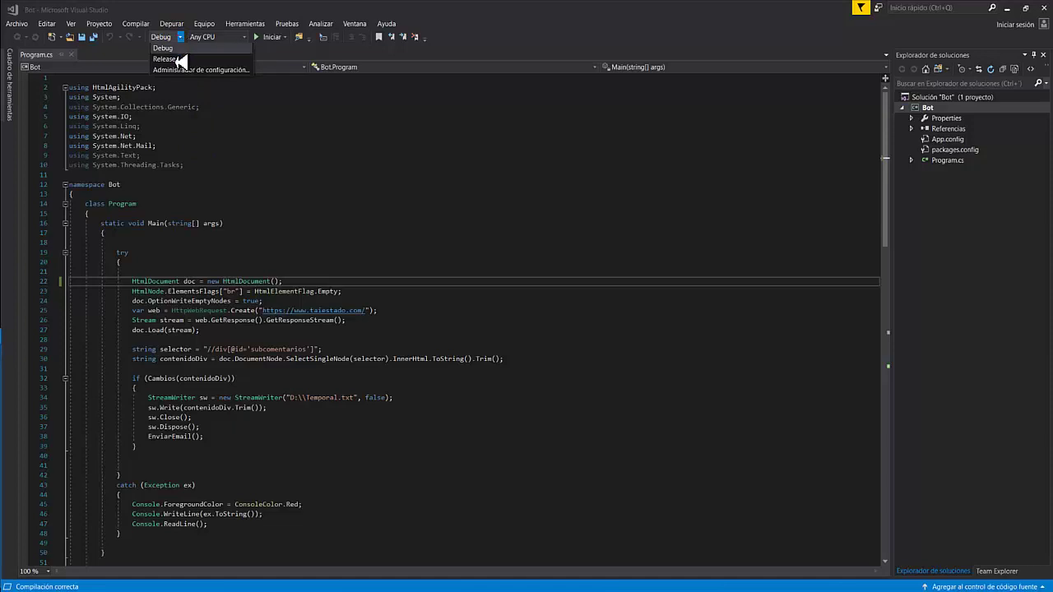
pyautogui.click(164, 59)
# Step: Add more trailing whitespace to line 22, save Program.cs and compile the solution
pyautogui.click(303, 283)
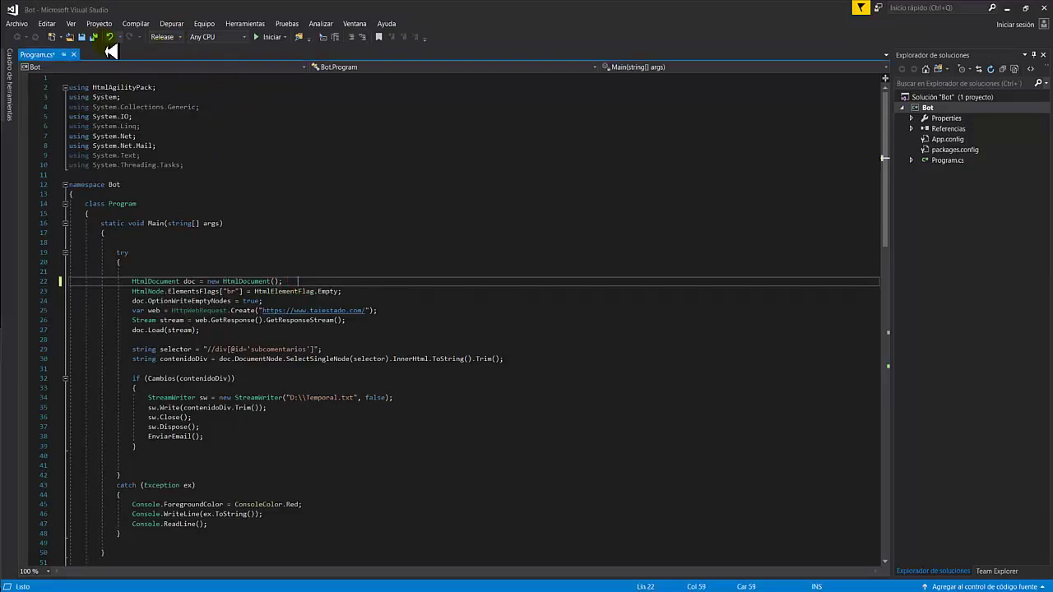
pyautogui.click(82, 38)
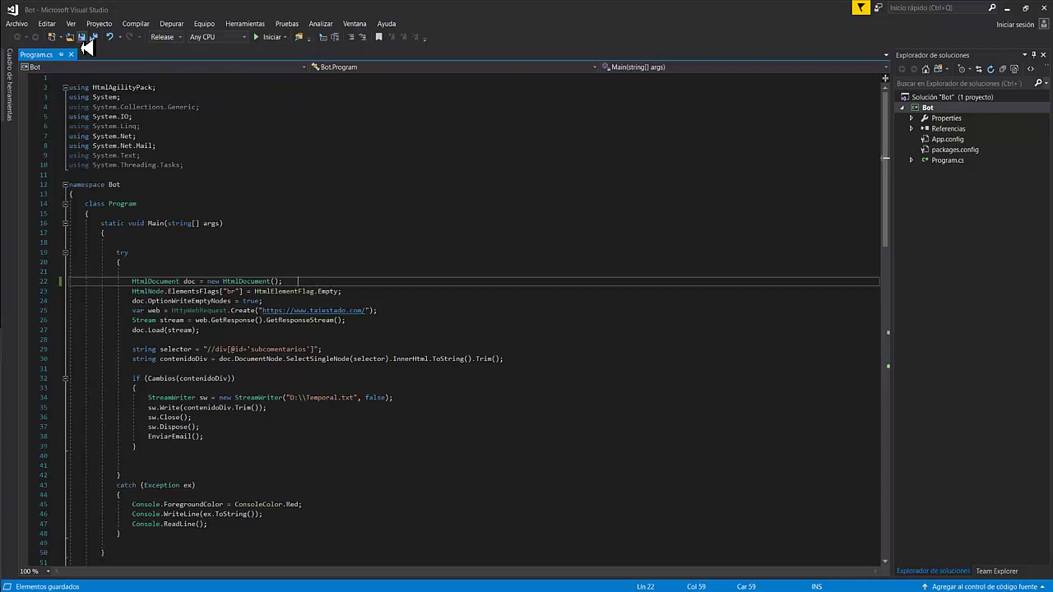
pyautogui.click(169, 25)
pyautogui.click(153, 37)
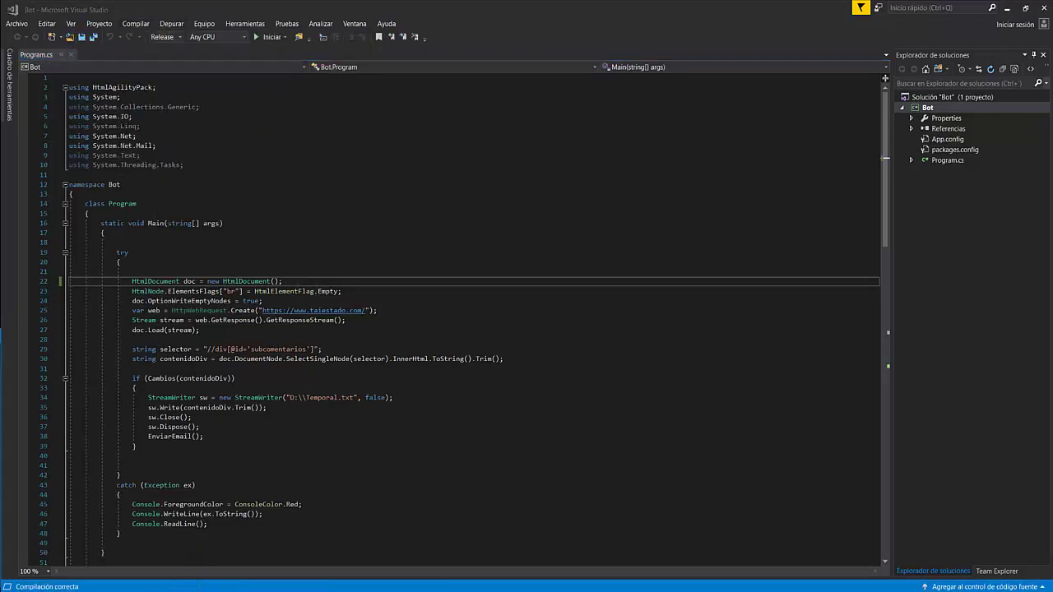
# Step: Switch to File Explorer, check the build output in the bin\Release folder and return to the bin\Debug folder
pyautogui.hotkey('alt', 'Tab')
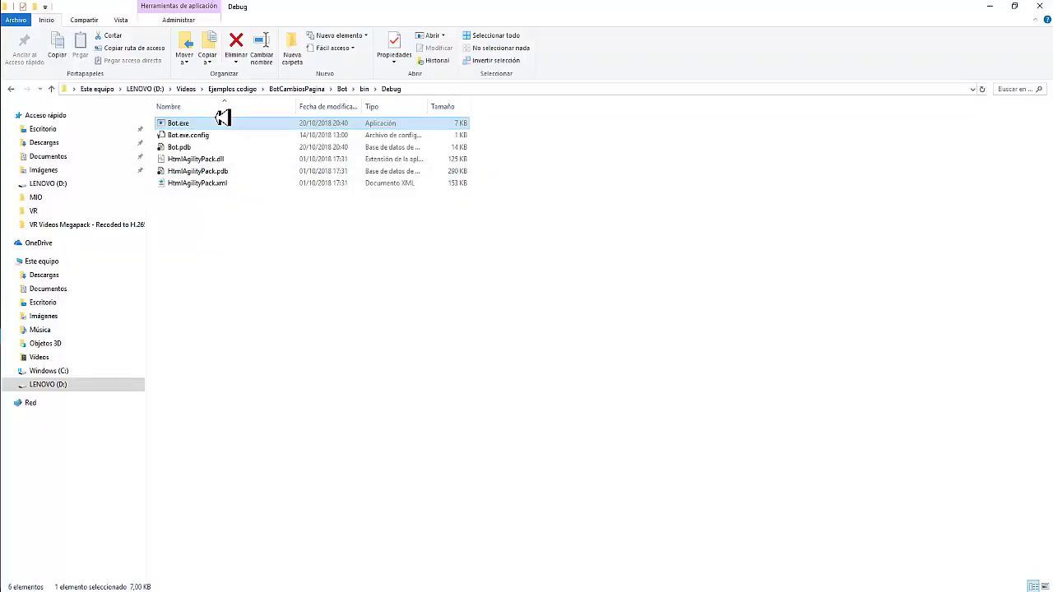
pyautogui.click(364, 89)
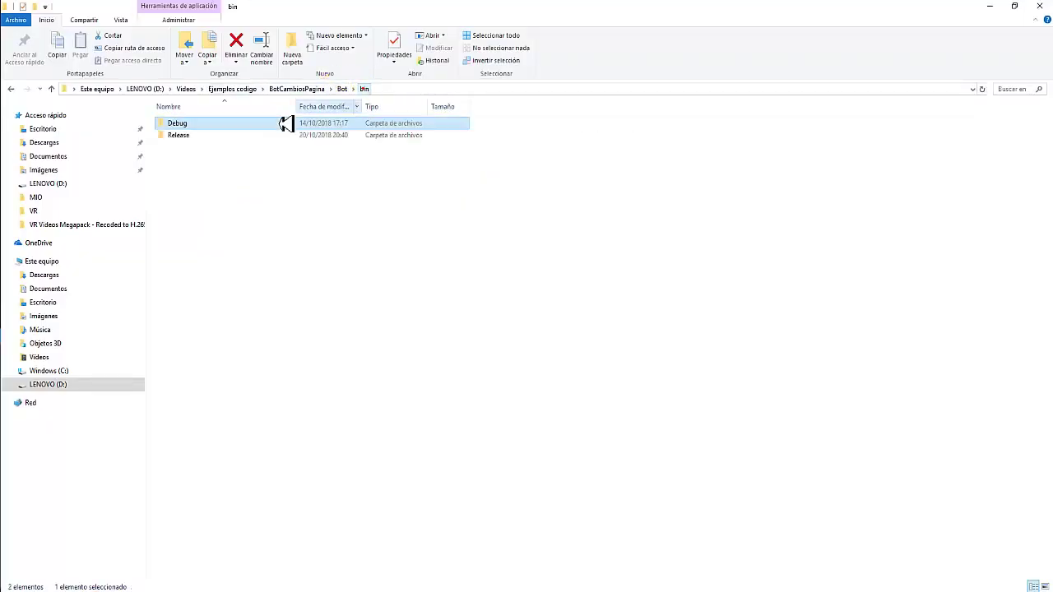
pyautogui.doubleClick(207, 137)
pyautogui.click(204, 135)
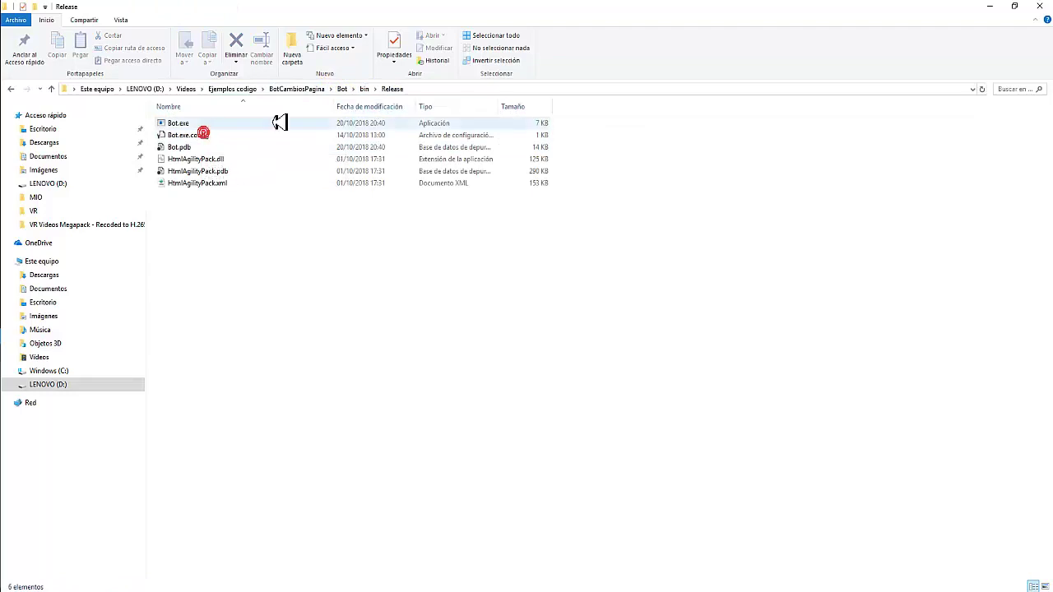
pyautogui.click(389, 89)
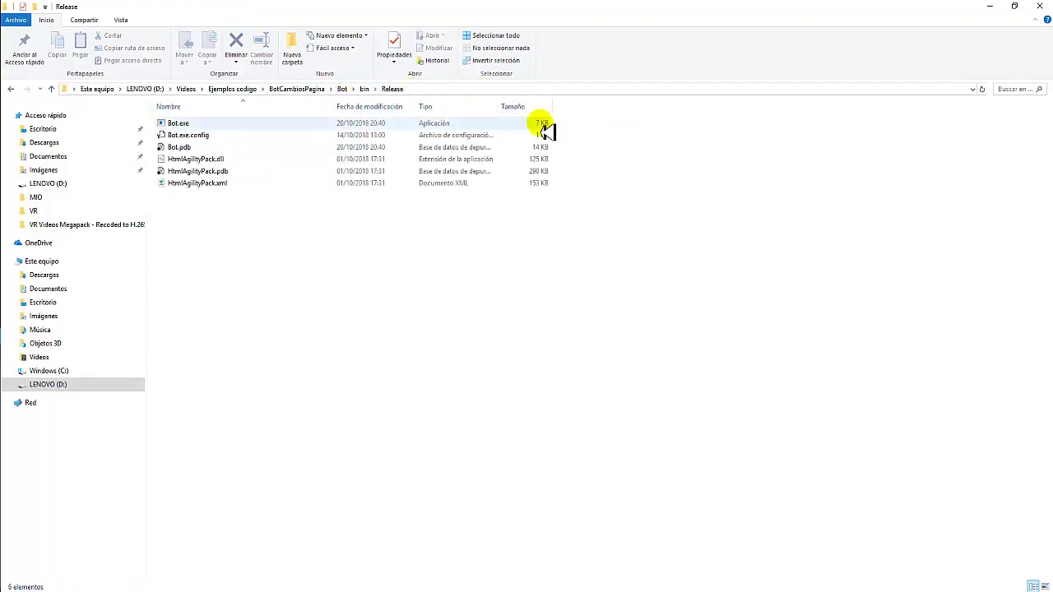
pyautogui.click(364, 89)
pyautogui.doubleClick(205, 124)
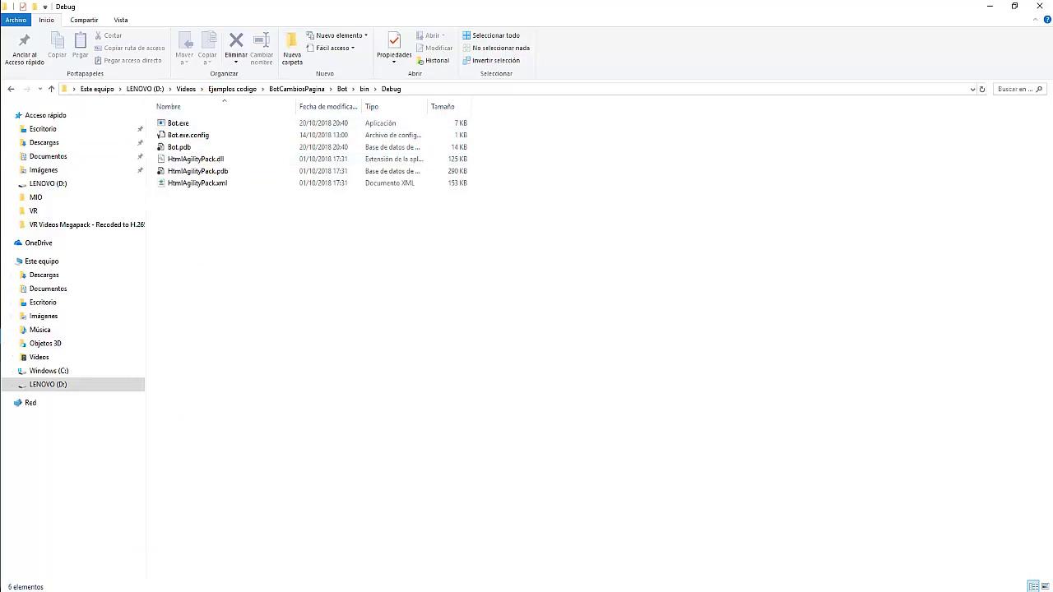
pyautogui.press('super+x')
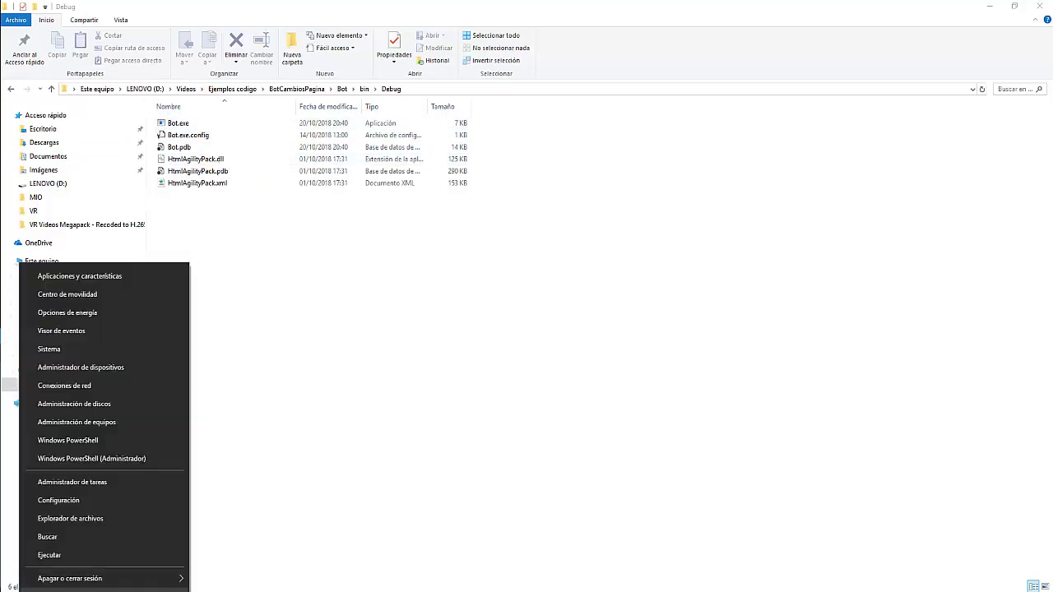
pyautogui.click(65, 539)
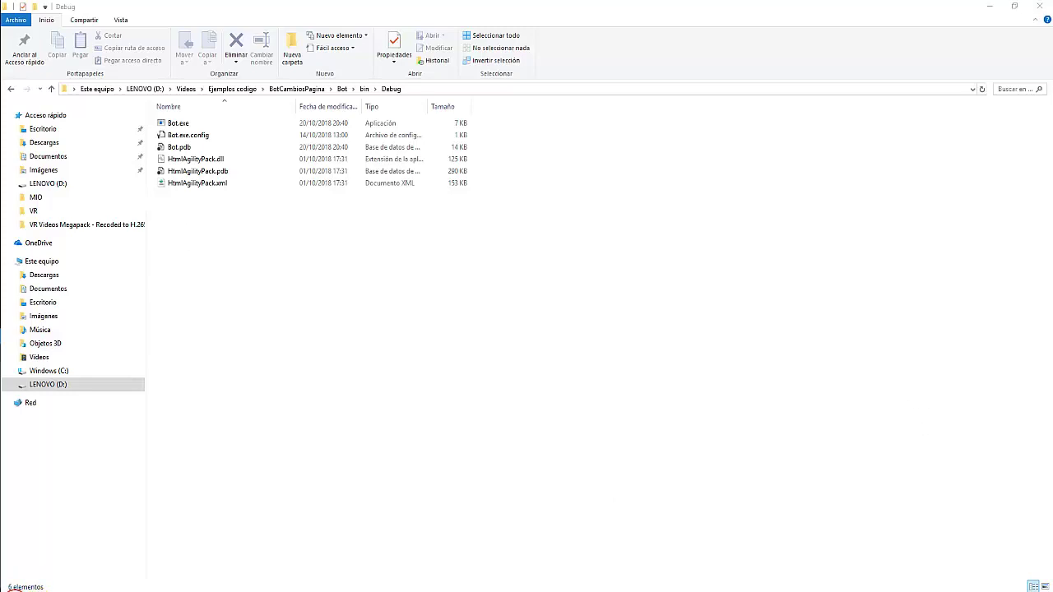
pyautogui.click(13, 589)
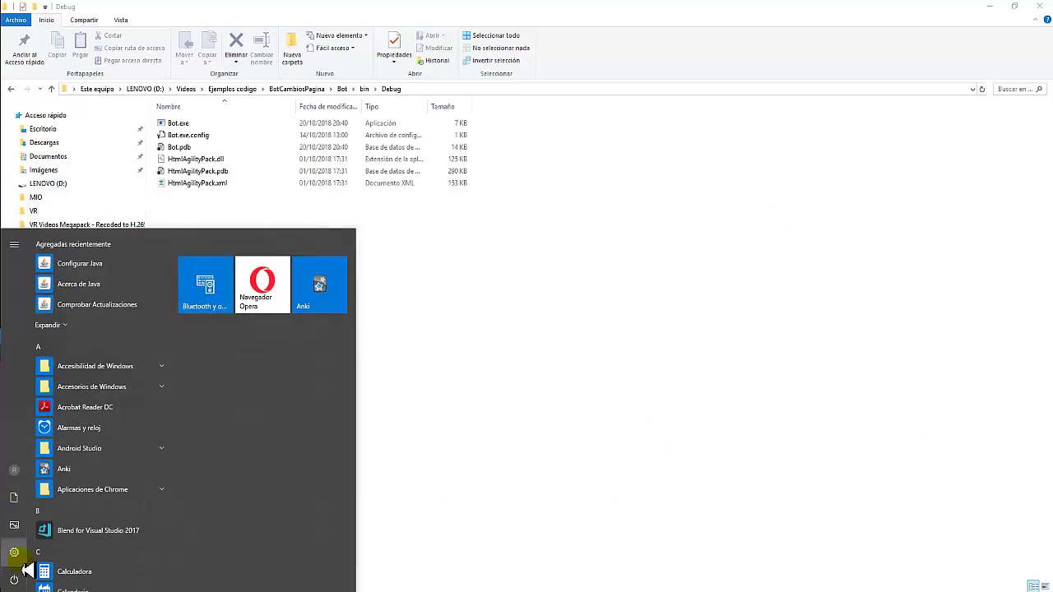
pyautogui.scroll(-6, 133, 539)
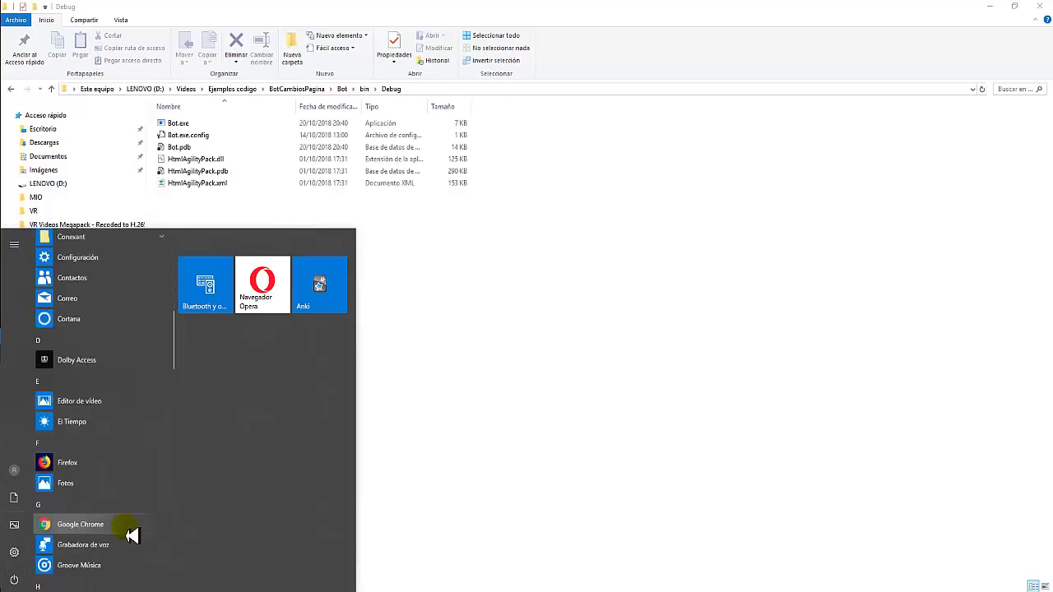
pyautogui.scroll(-10, 131, 535)
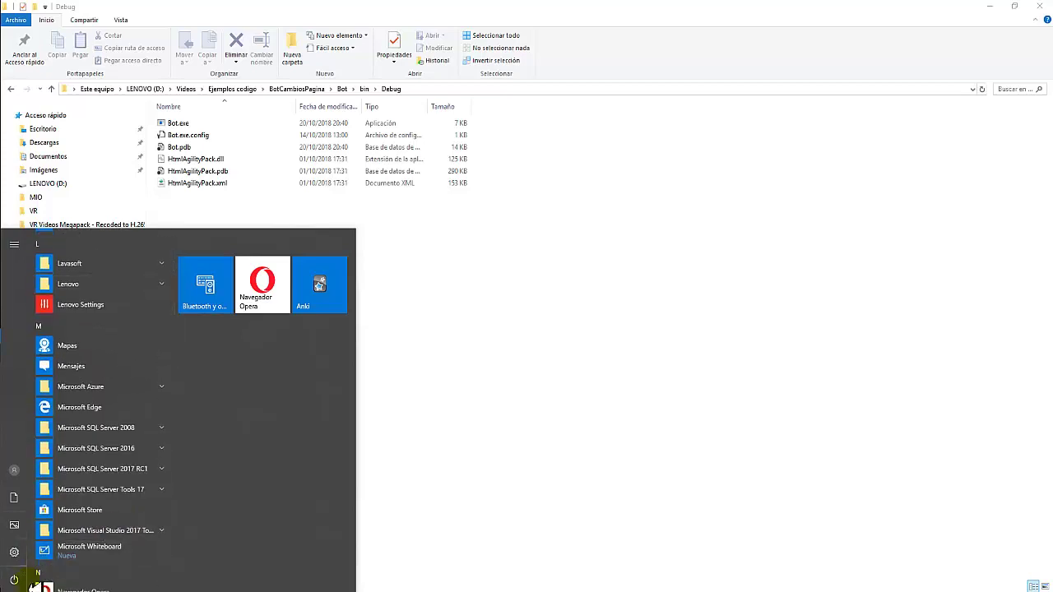
# Step: Open the Windows search and look for "scheleuder"
pyautogui.press('super+x')
pyautogui.click(51, 545)
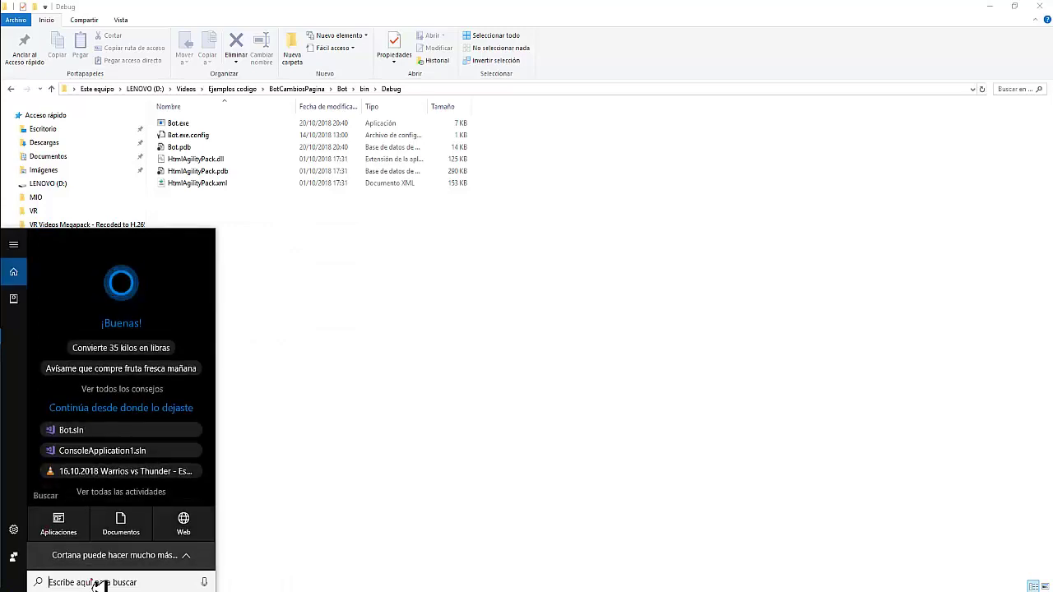
pyautogui.click(93, 583)
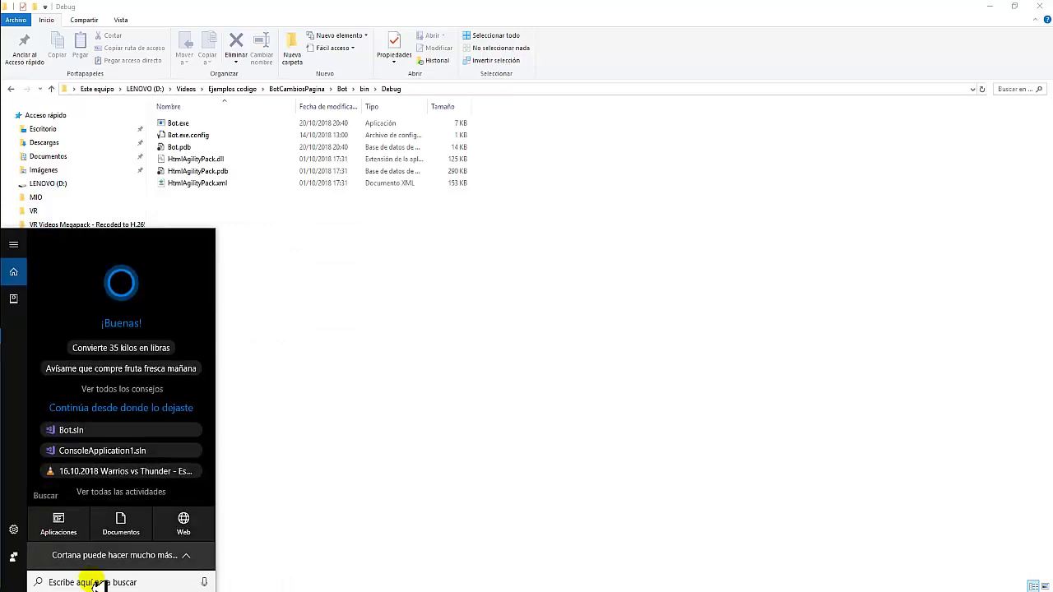
pyautogui.write('sche')
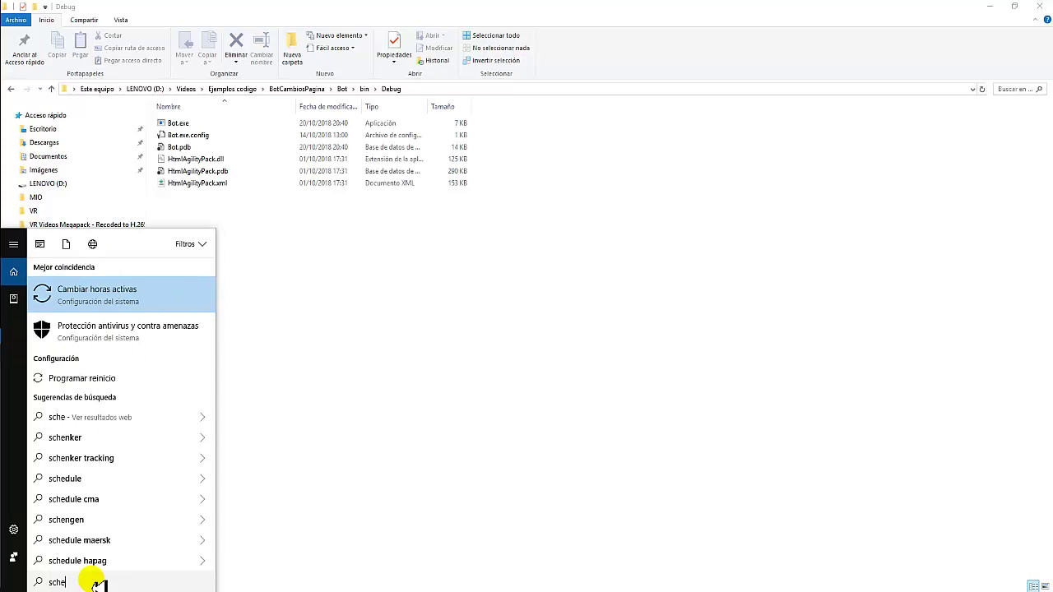
pyautogui.write('leuder')
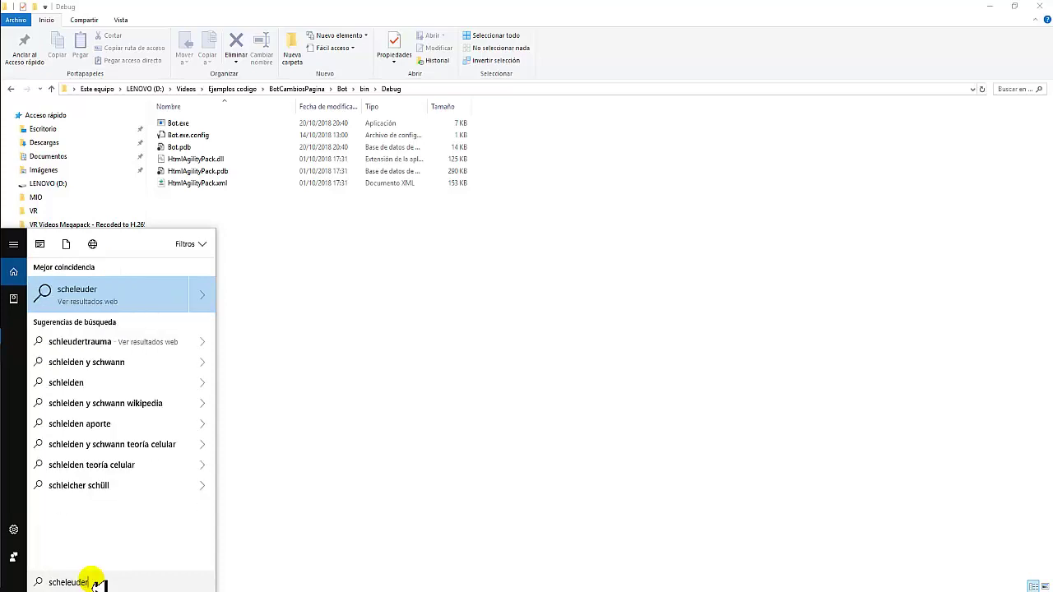
# Step: Replace the search text with "task" and open Programador de tareas from the results
pyautogui.press('BackSpace')
pyautogui.press('BackSpace')
pyautogui.press('BackSpace')
pyautogui.press('BackSpace')
pyautogui.press('BackSpace')
pyautogui.press('BackSpace')
pyautogui.press('BackSpace')
pyautogui.press('BackSpace')
pyautogui.press('BackSpace')
pyautogui.write('task')
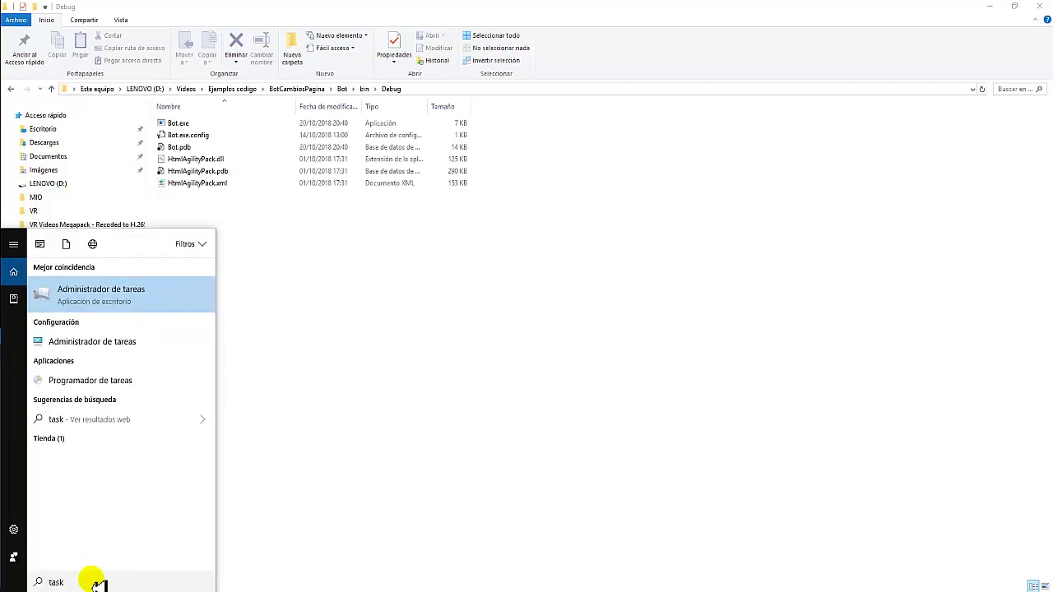
pyautogui.click(87, 381)
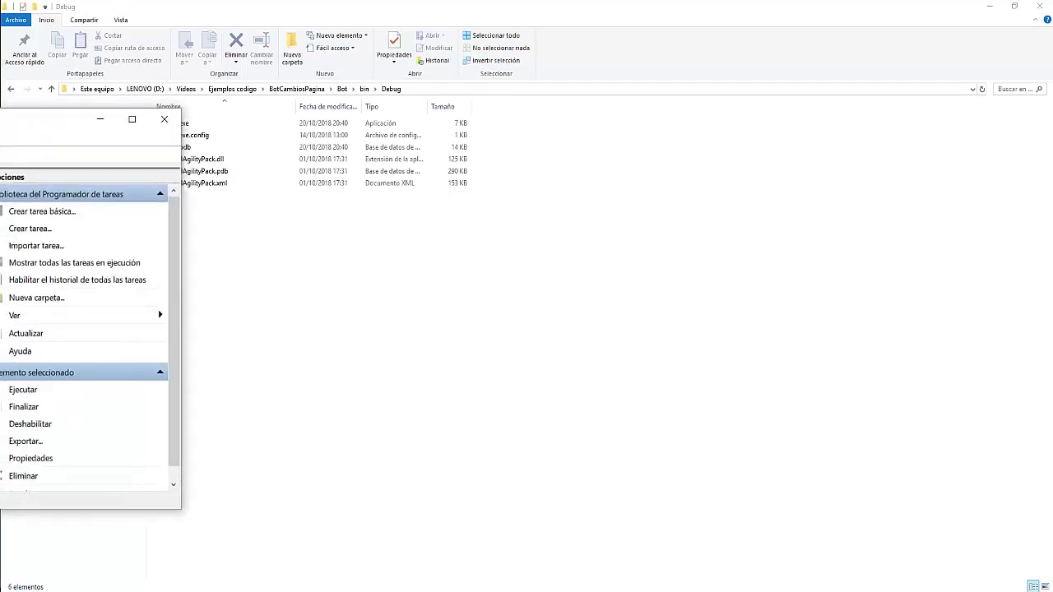
# Step: Maximize the Programador de tareas window and enlarge the task list, widening its Nombre column to show the full task names
pyautogui.moveTo(4, 115); pyautogui.dragTo(437, 160)
pyautogui.click(610, 147)
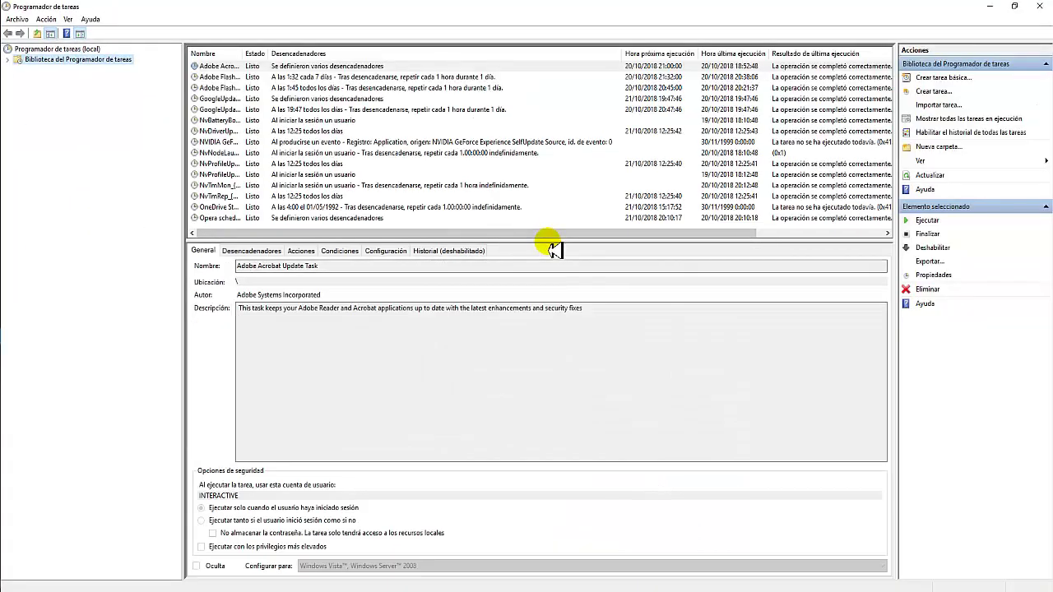
pyautogui.click(556, 243)
pyautogui.moveTo(546, 319); pyautogui.dragTo(548, 360)
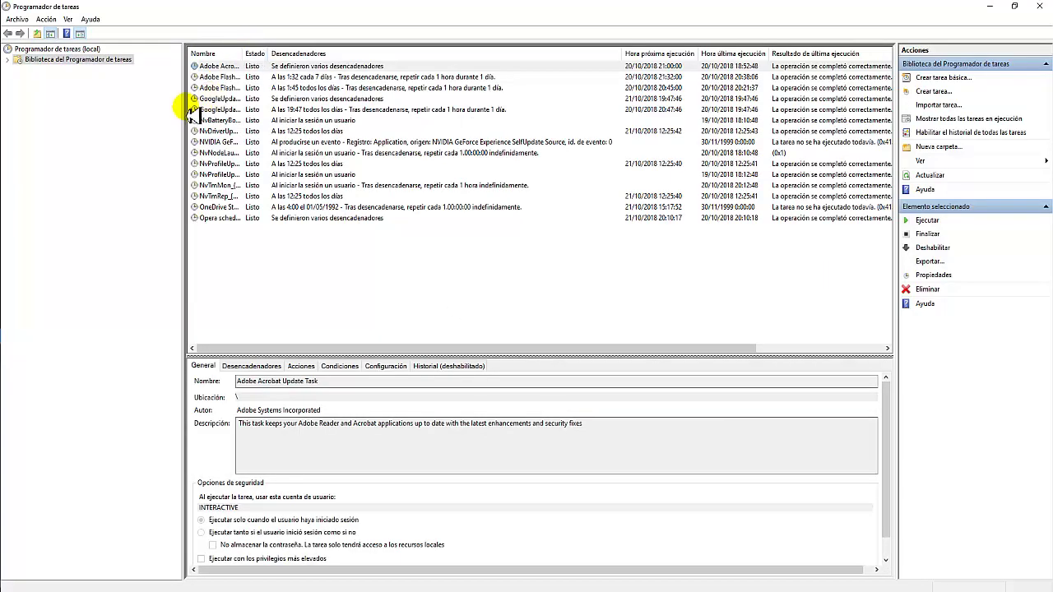
pyautogui.moveTo(186, 112); pyautogui.dragTo(138, 113)
pyautogui.moveTo(204, 55); pyautogui.dragTo(326, 59)
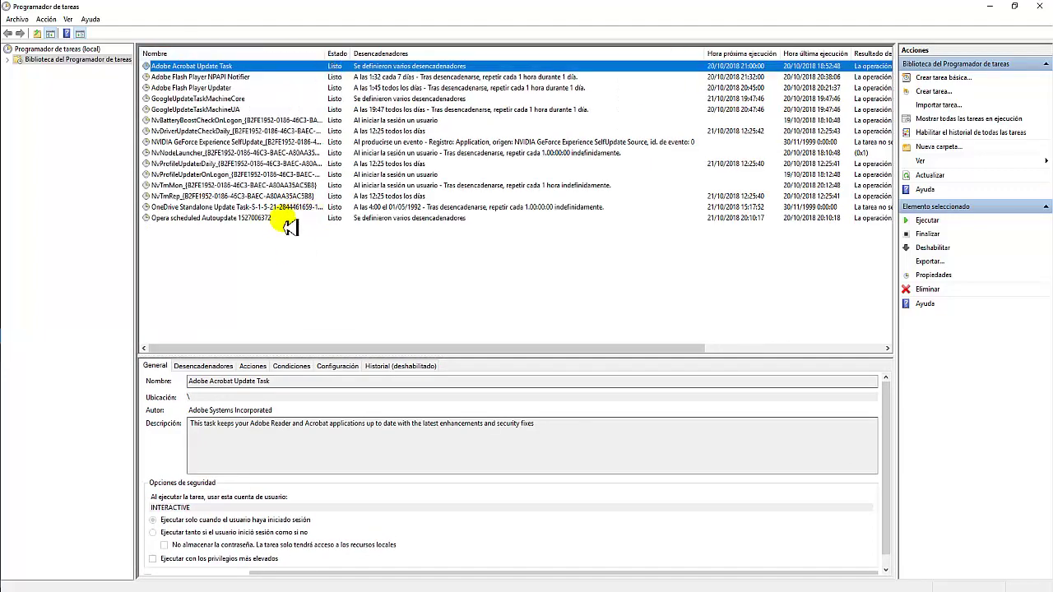
# Step: Review the details of the GoogleUpdateTaskMachineCore, Adobe Acrobat Update Task, Adobe Flash Player NPAPI Notifier and Adobe Flash Player Updater tasks
pyautogui.click(213, 100)
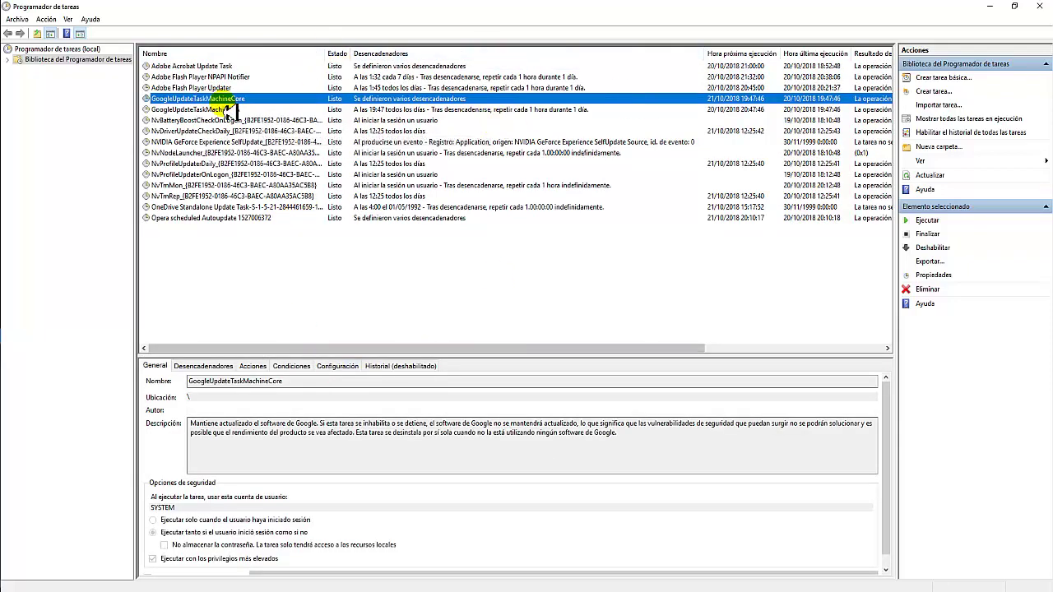
pyautogui.click(176, 66)
pyautogui.click(179, 76)
pyautogui.click(183, 88)
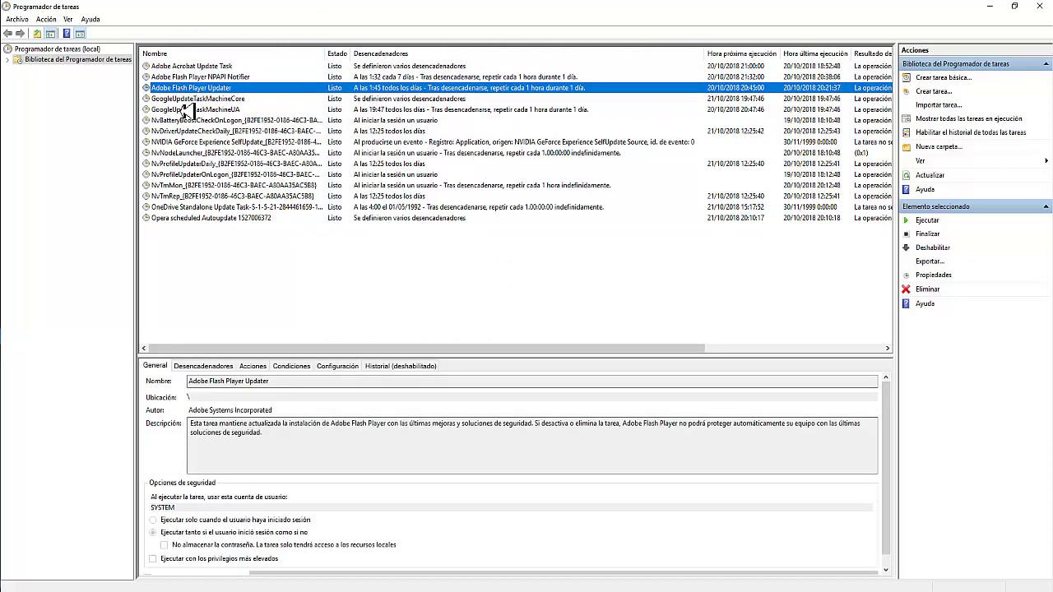
# Step: Review the NvBatteryBoostCheckOnLogon, NvNodeLauncher and OneDrive Standalone Update tasks, and look into the Microsoft folder of the expanded task library
pyautogui.click(184, 120)
pyautogui.click(181, 152)
pyautogui.click(188, 207)
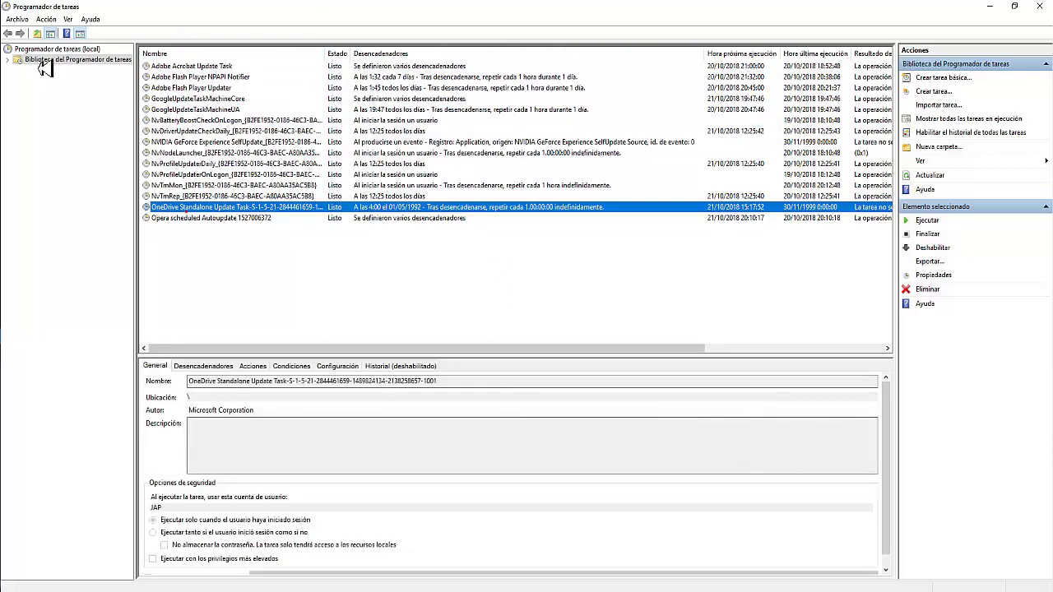
pyautogui.click(9, 60)
pyautogui.rightClick(47, 52)
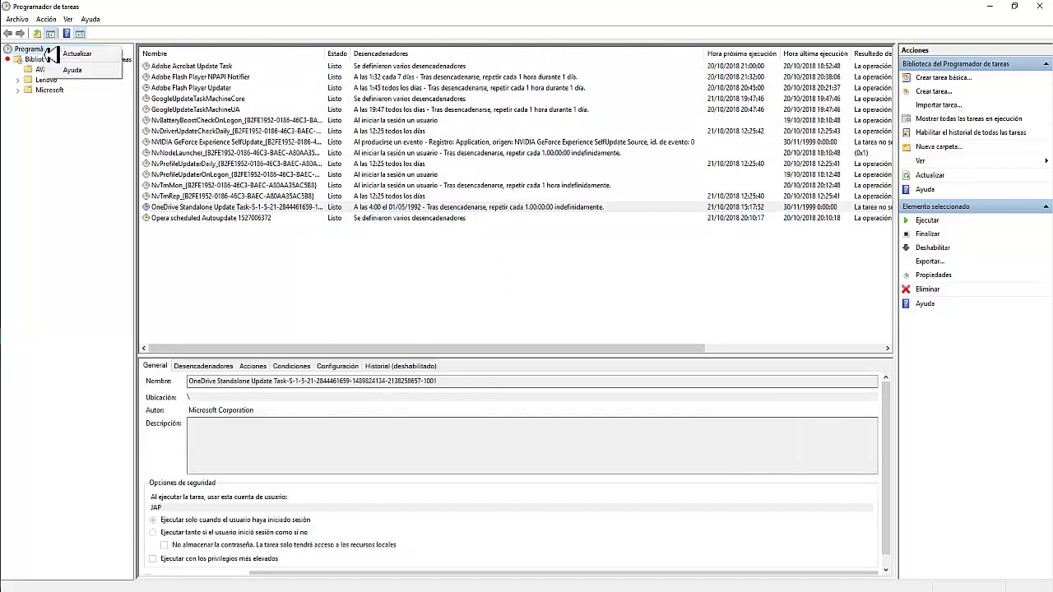
pyautogui.click(47, 91)
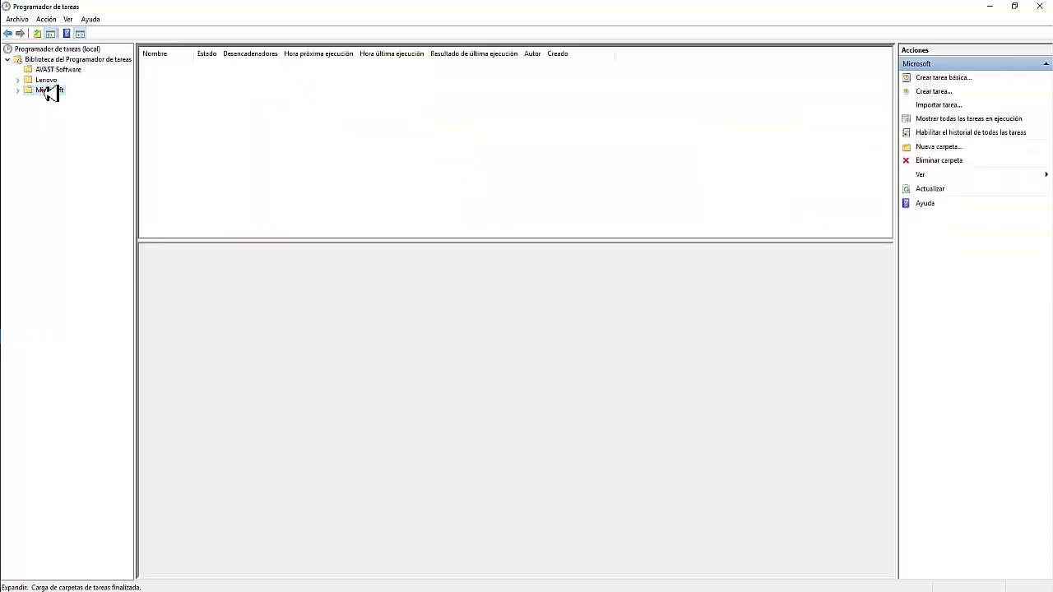
pyautogui.click(50, 61)
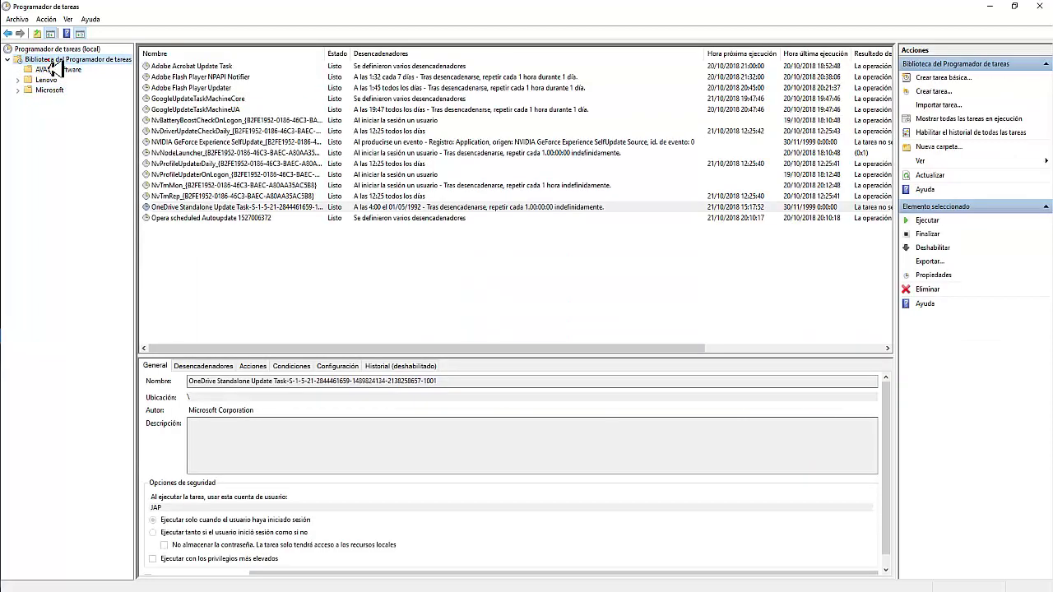
# Step: Start a new task in Biblioteca del Programador de tareas, named BotCAmbioPagina and configured for Windows 10
pyautogui.rightClick(53, 66)
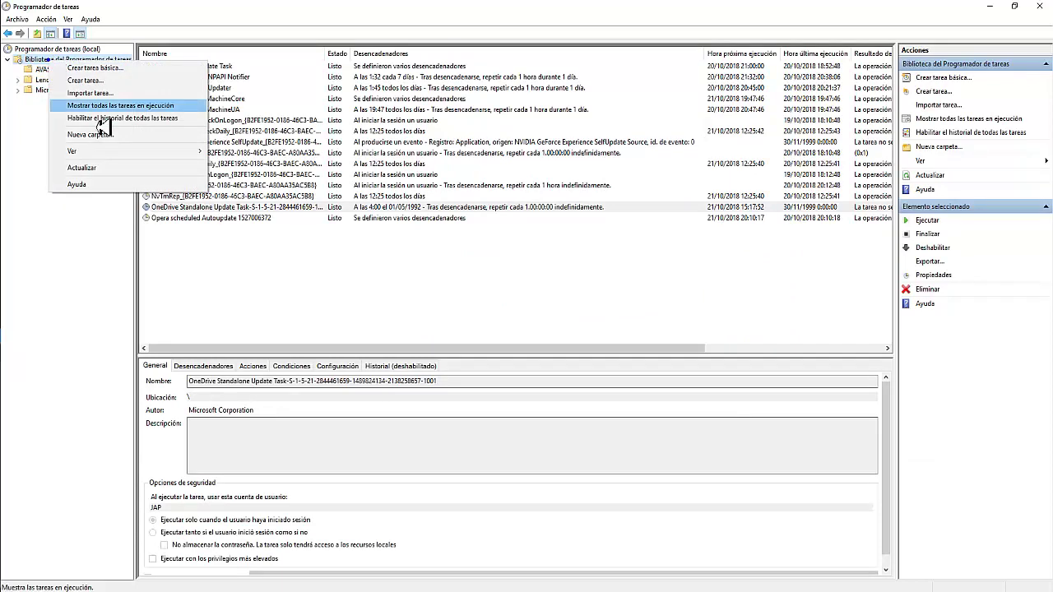
pyautogui.click(109, 81)
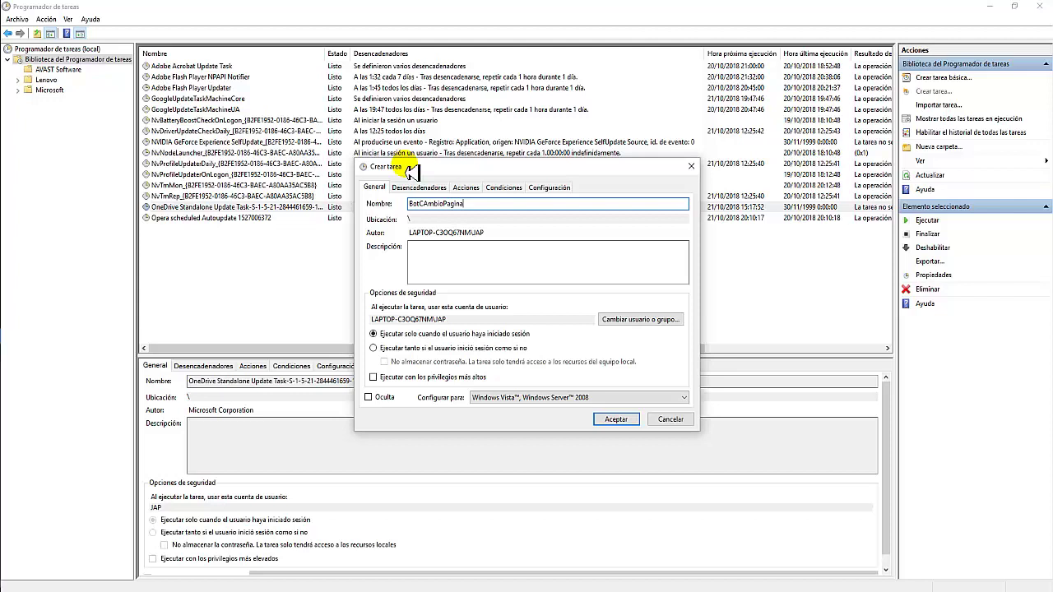
pyautogui.click(684, 397)
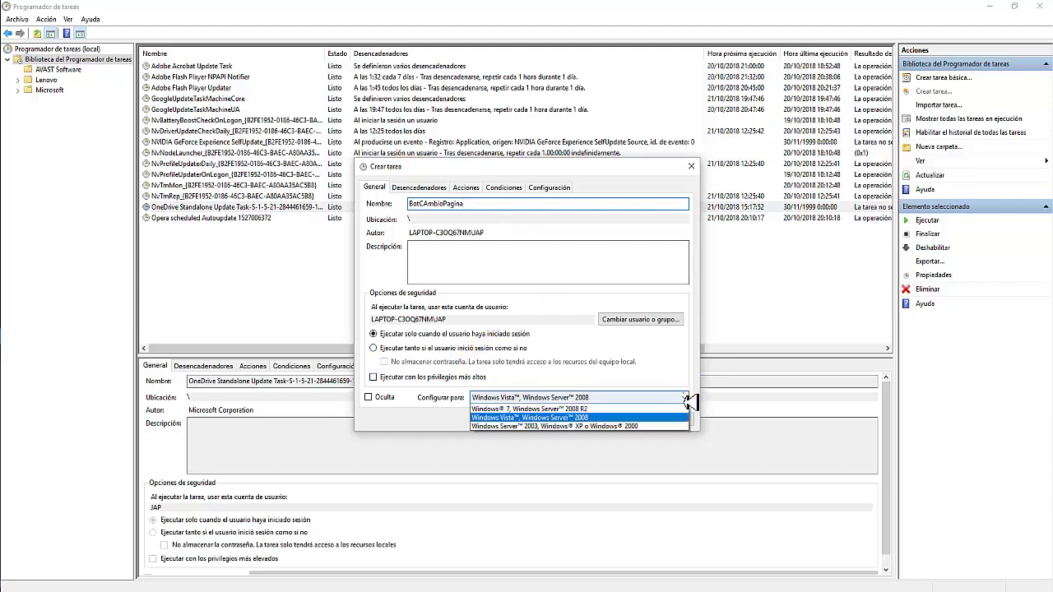
pyautogui.click(504, 409)
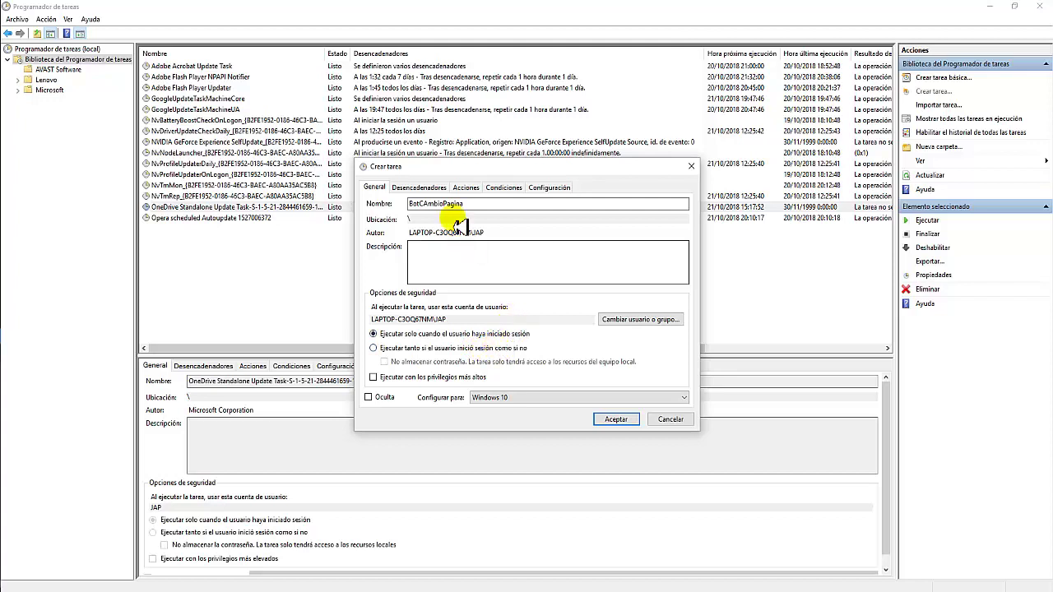
# Step: Review the new task's trigger, action, condition and configuration settings, returning to its general settings
pyautogui.click(431, 190)
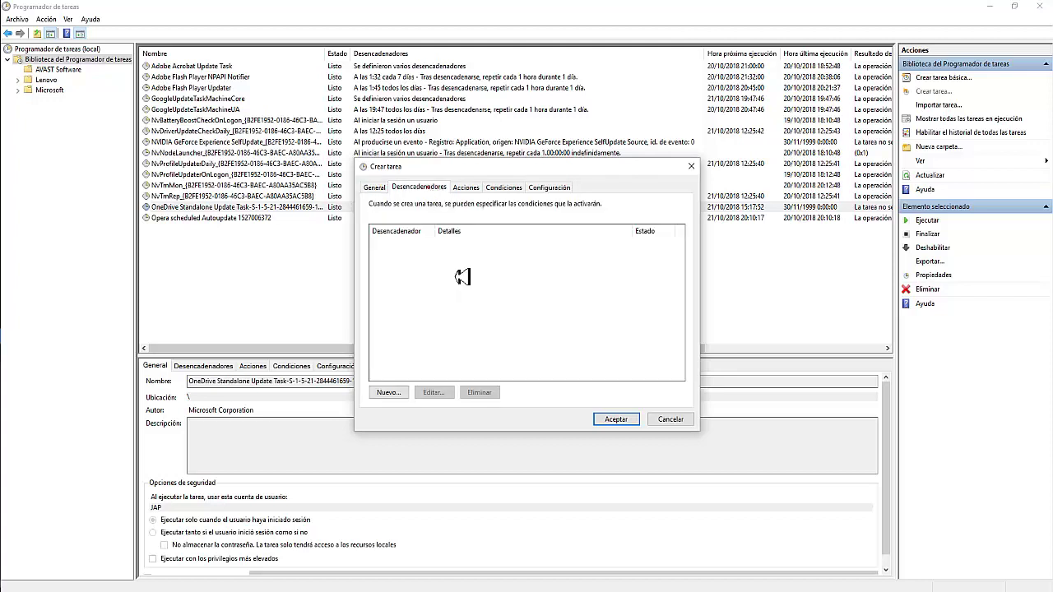
pyautogui.click(467, 189)
pyautogui.click(506, 189)
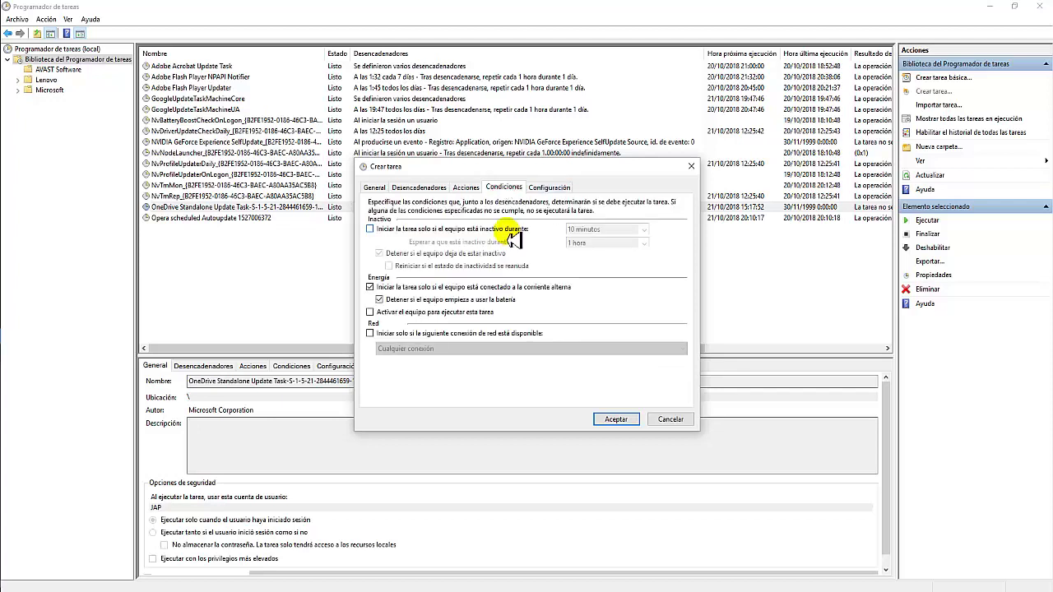
pyautogui.click(563, 189)
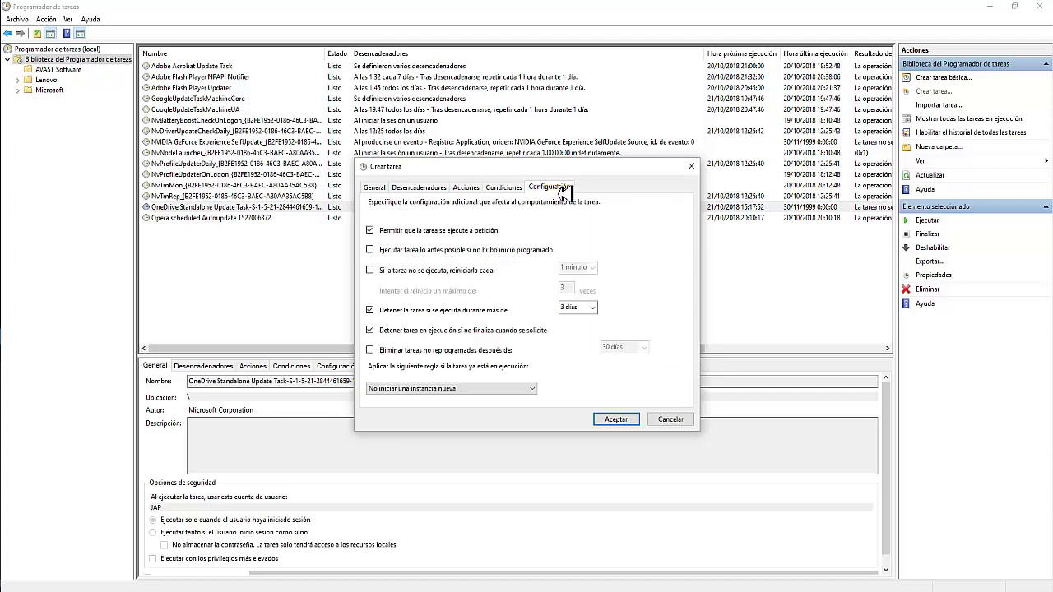
pyautogui.click(506, 189)
pyautogui.click(376, 190)
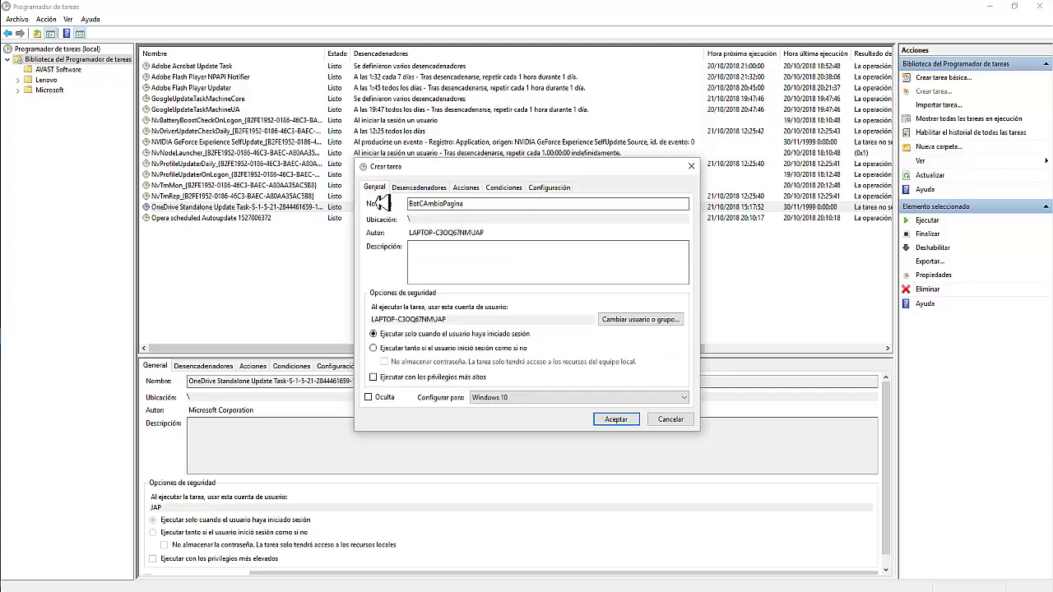
pyautogui.click(613, 361)
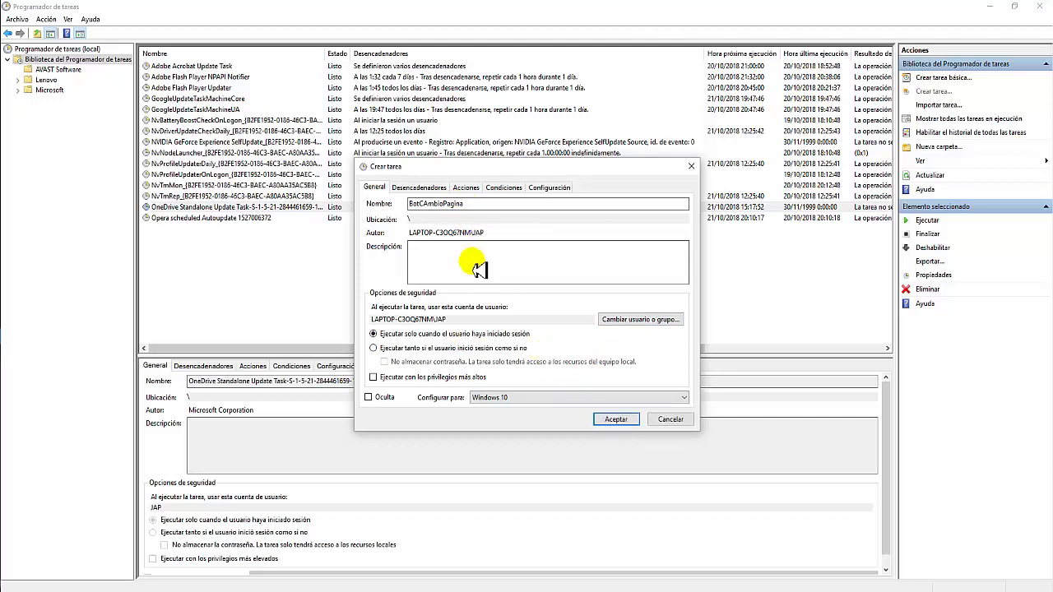
# Step: Correct the task name to BotCambioPagina and try to save the task
pyautogui.doubleClick(436, 204)
pyautogui.click(428, 203)
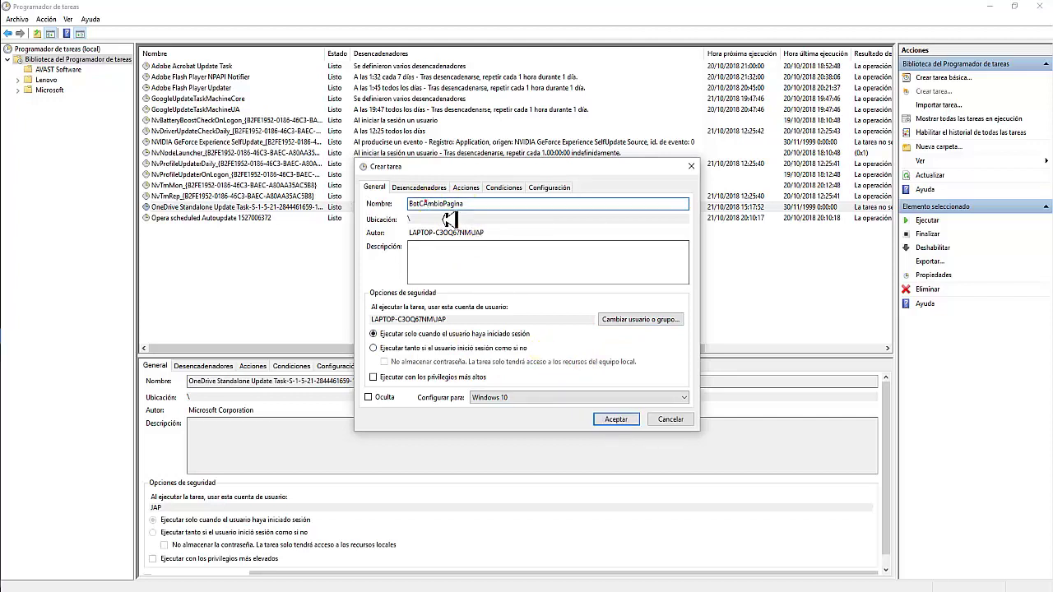
pyautogui.click(613, 420)
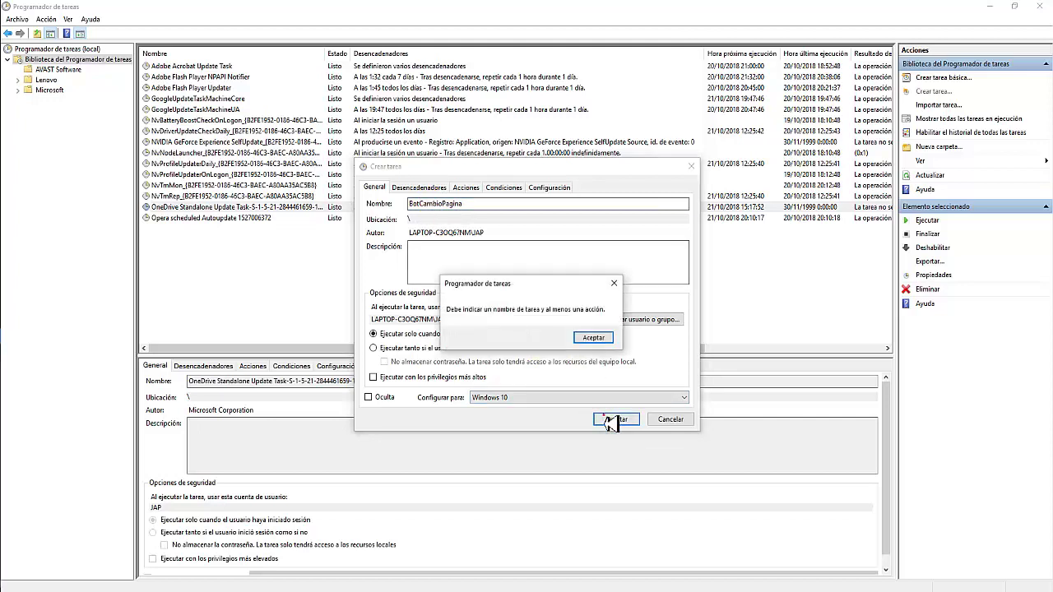
pyautogui.click(585, 337)
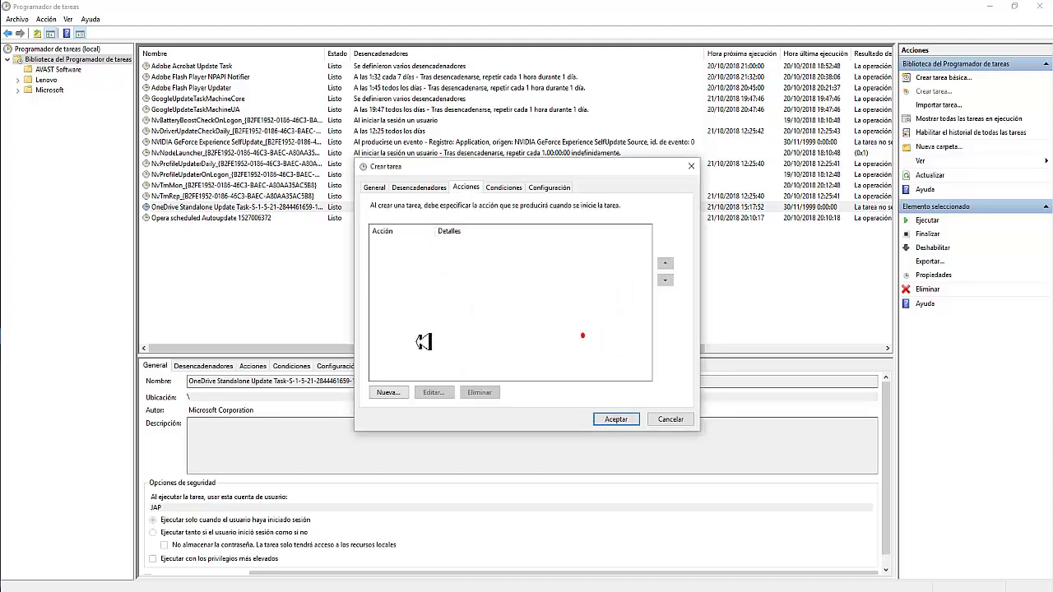
# Step: Start a new action for the task and browse for its program to D:\Videos\Ejemplos codigo\BotCambiosPagina, sorting the folders by modification date
pyautogui.click(388, 392)
pyautogui.click(616, 248)
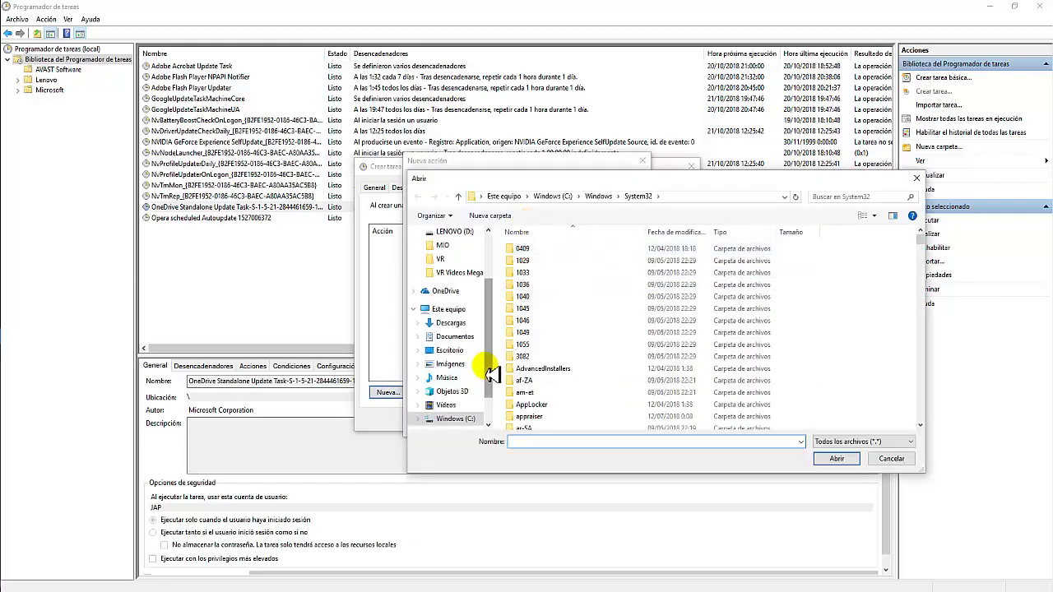
pyautogui.scroll(-1, 483, 379)
pyautogui.click(461, 390)
pyautogui.click(557, 313)
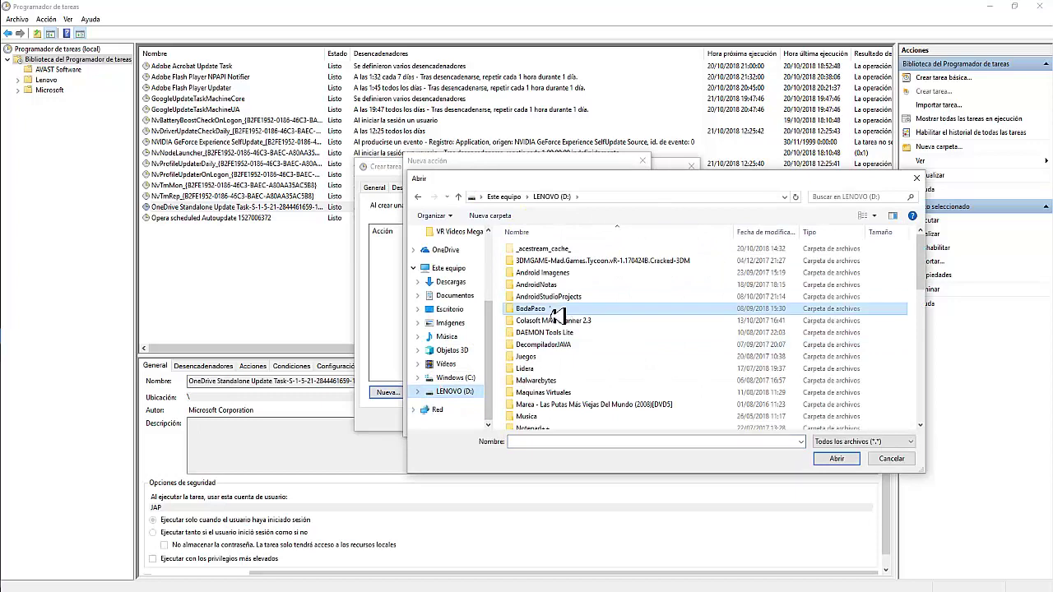
pyautogui.scroll(-5, 557, 313)
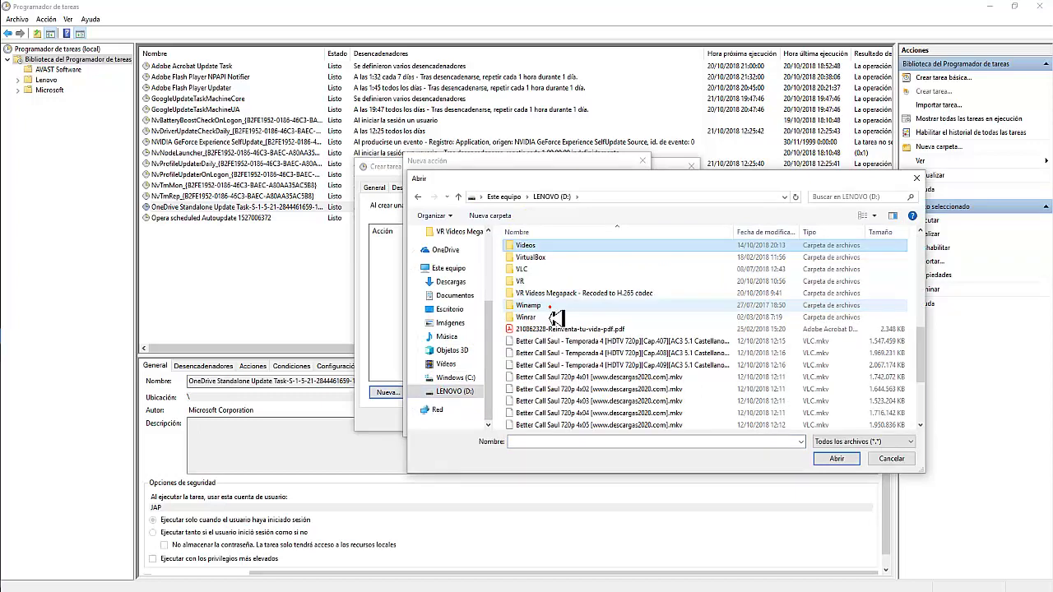
pyautogui.doubleClick(536, 250)
pyautogui.doubleClick(537, 250)
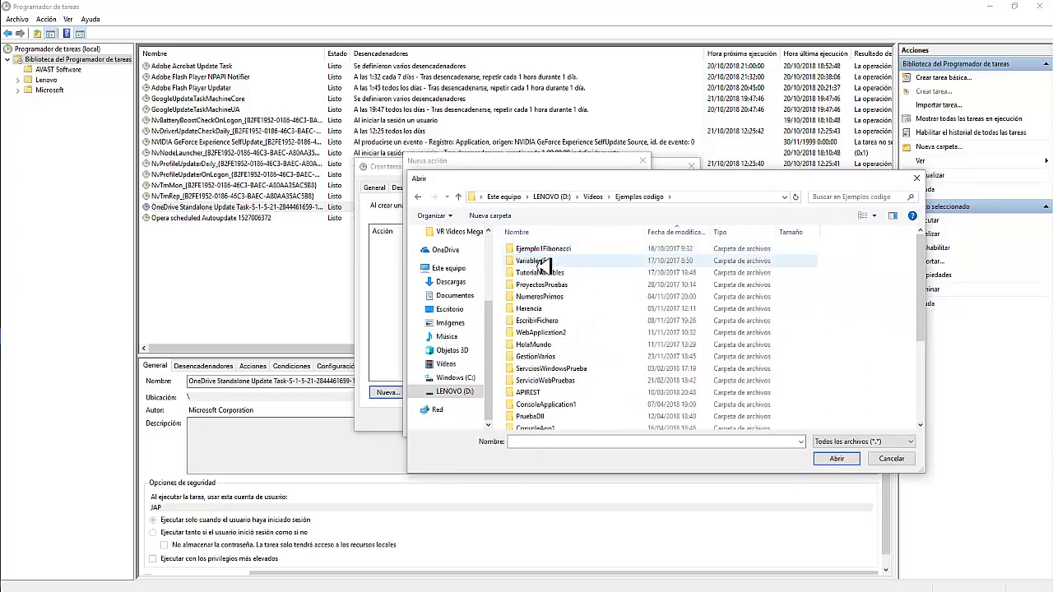
pyautogui.click(675, 234)
pyautogui.doubleClick(550, 250)
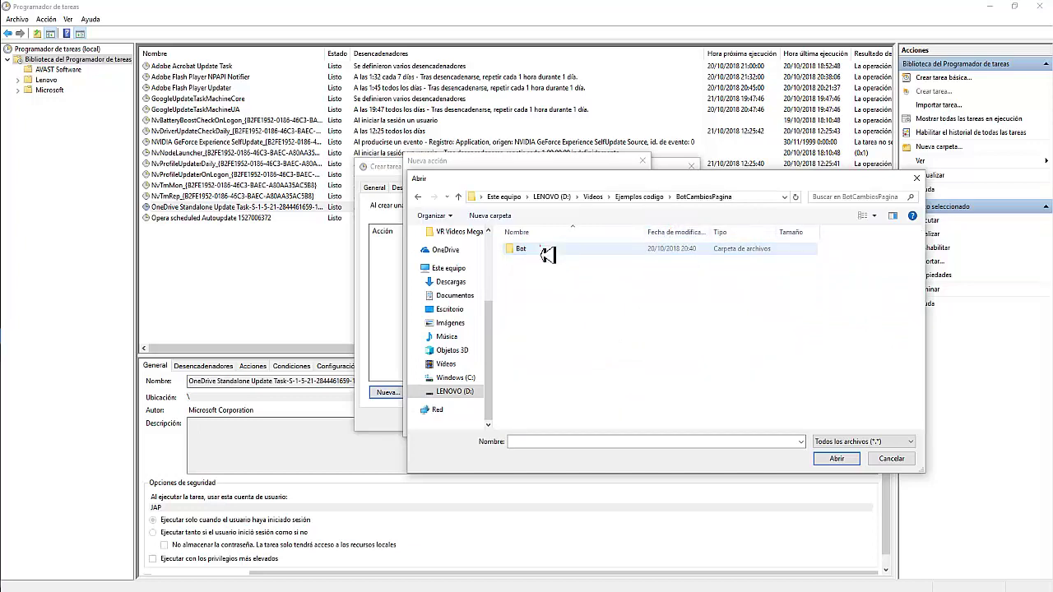
# Step: Choose Bot.exe from Bot\bin\Debug as the program and add the Iniciar un programa action to the task
pyautogui.doubleClick(537, 250)
pyautogui.doubleClick(535, 250)
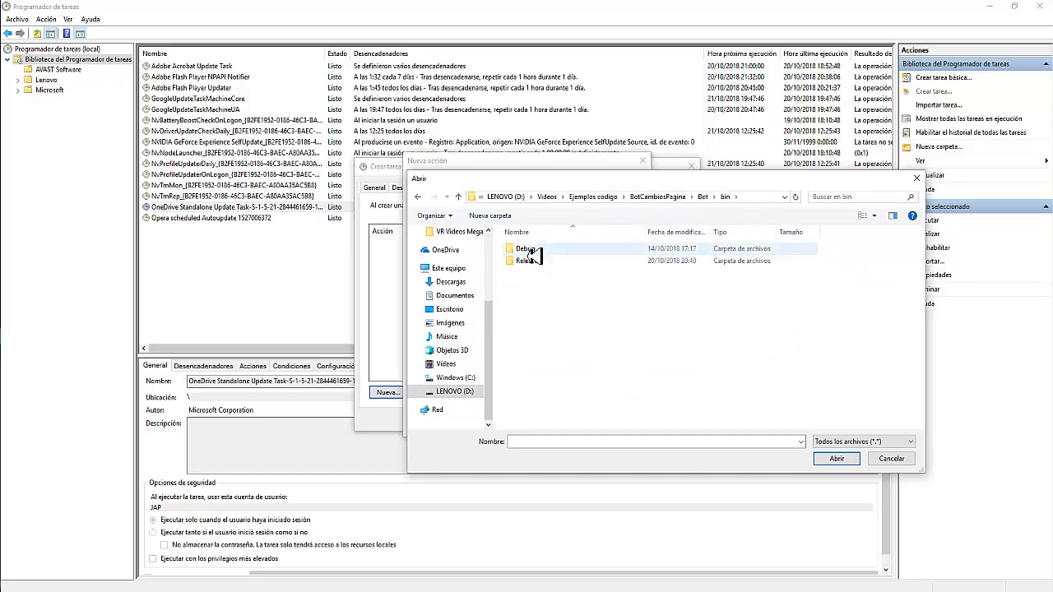
pyautogui.doubleClick(533, 250)
pyautogui.click(530, 251)
pyautogui.click(854, 463)
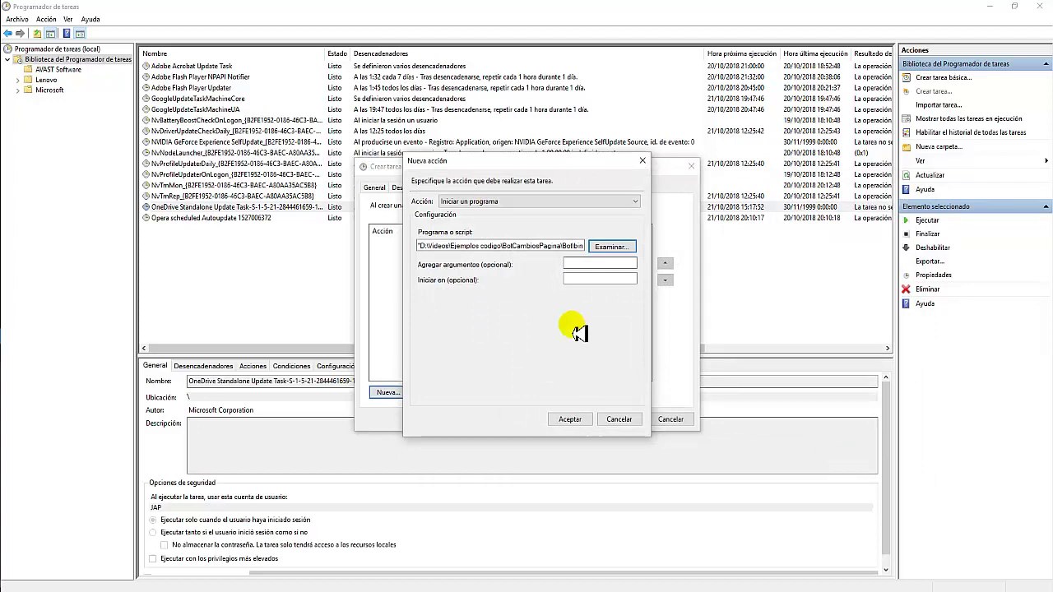
pyautogui.click(636, 202)
pyautogui.click(636, 202)
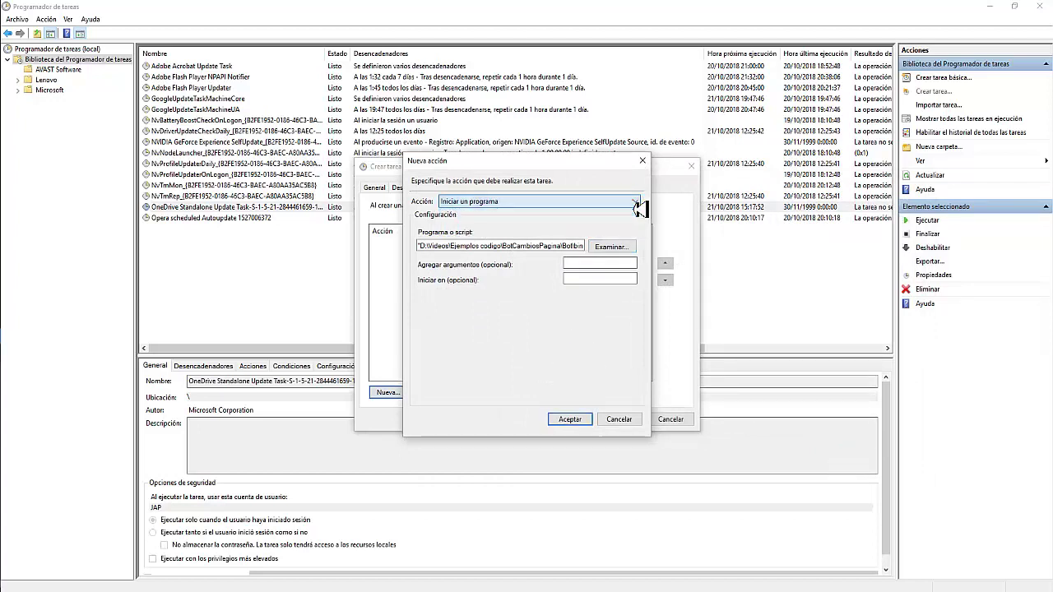
pyautogui.click(569, 420)
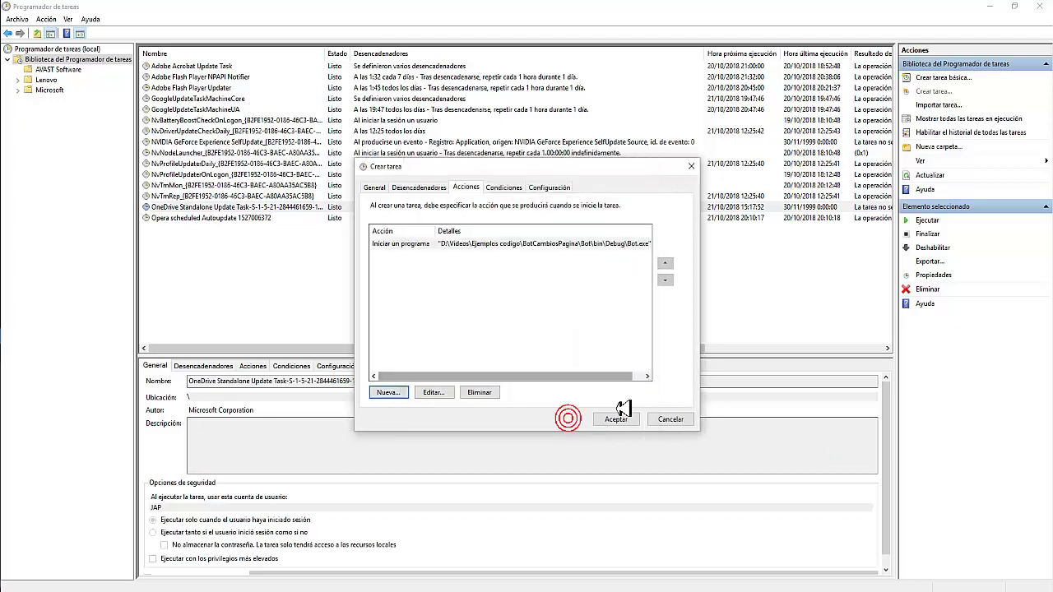
# Step: Add a daily trigger starting 20/10/2018 at 20:44:09 and repeating every 1 day, and save the BotCambioPagina task
pyautogui.click(421, 188)
pyautogui.click(400, 395)
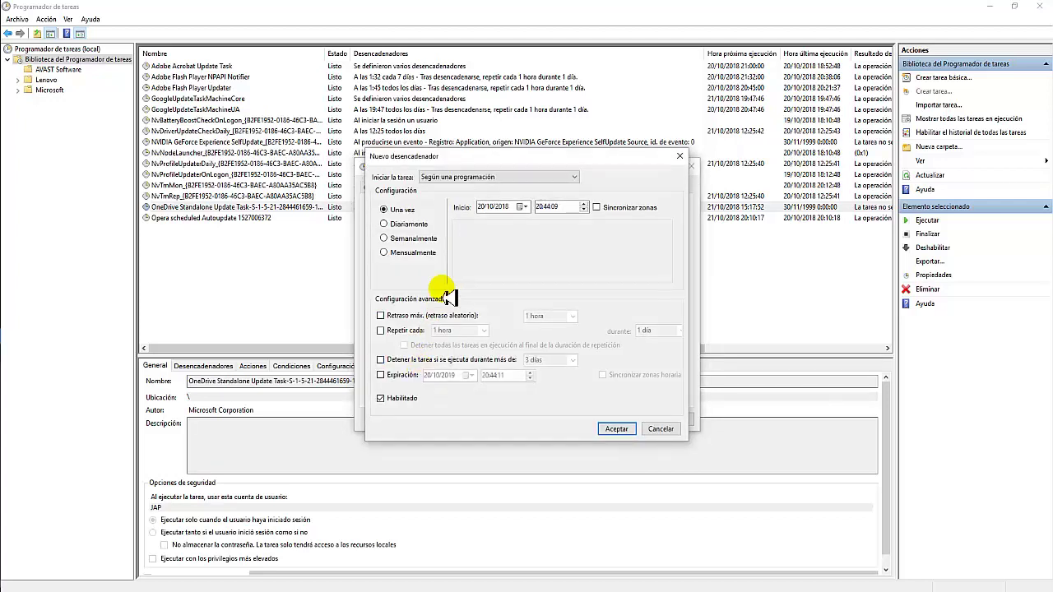
pyautogui.click(407, 224)
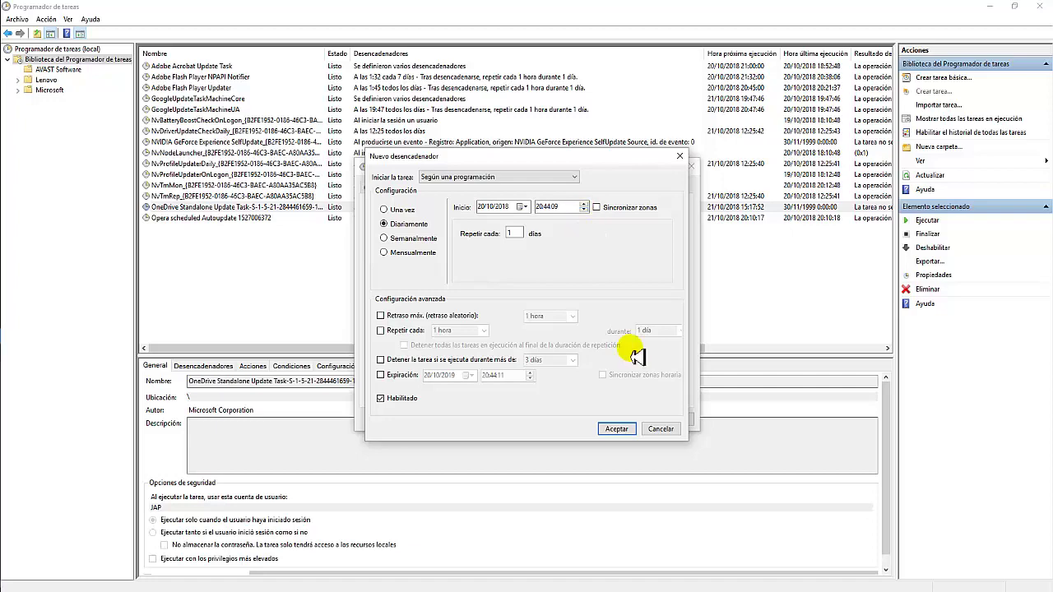
pyautogui.click(615, 430)
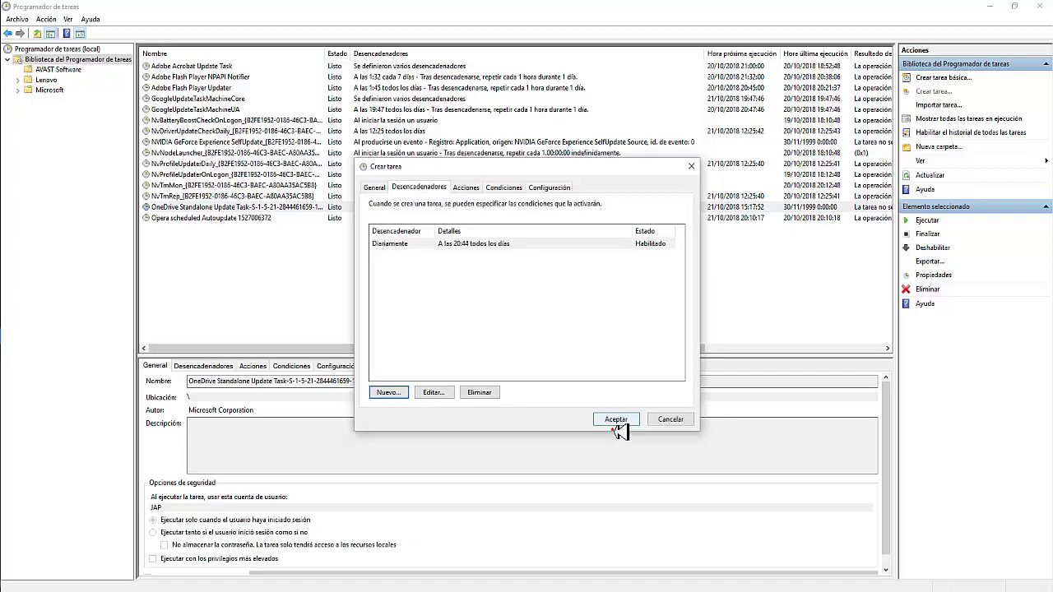
pyautogui.click(616, 421)
pyautogui.click(616, 434)
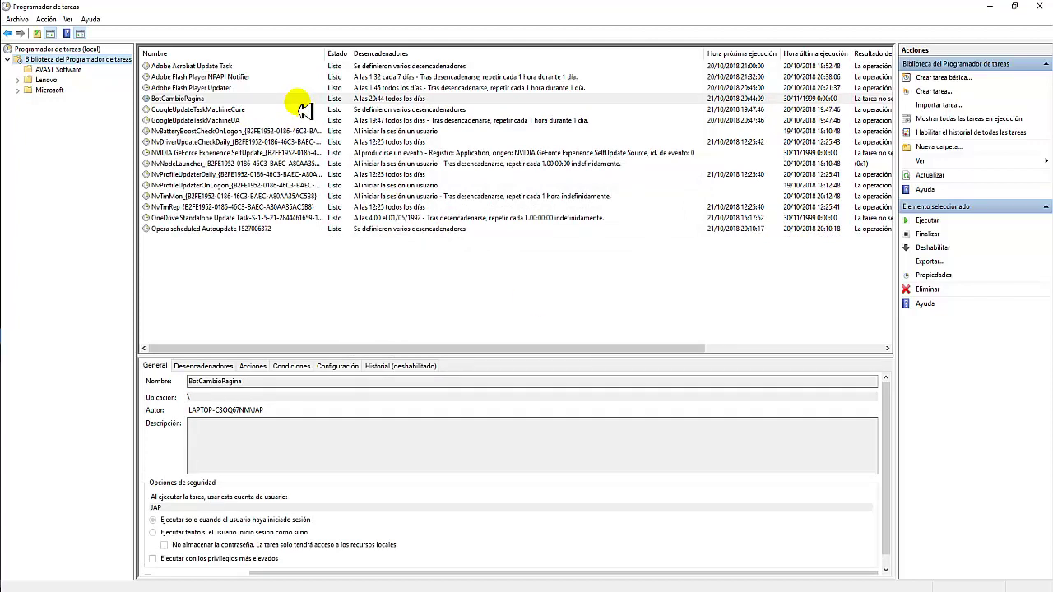
# Step: Run the BotCambioPagina task immediately and move the Bot.exe console window over the middle of the task list
pyautogui.rightClick(205, 101)
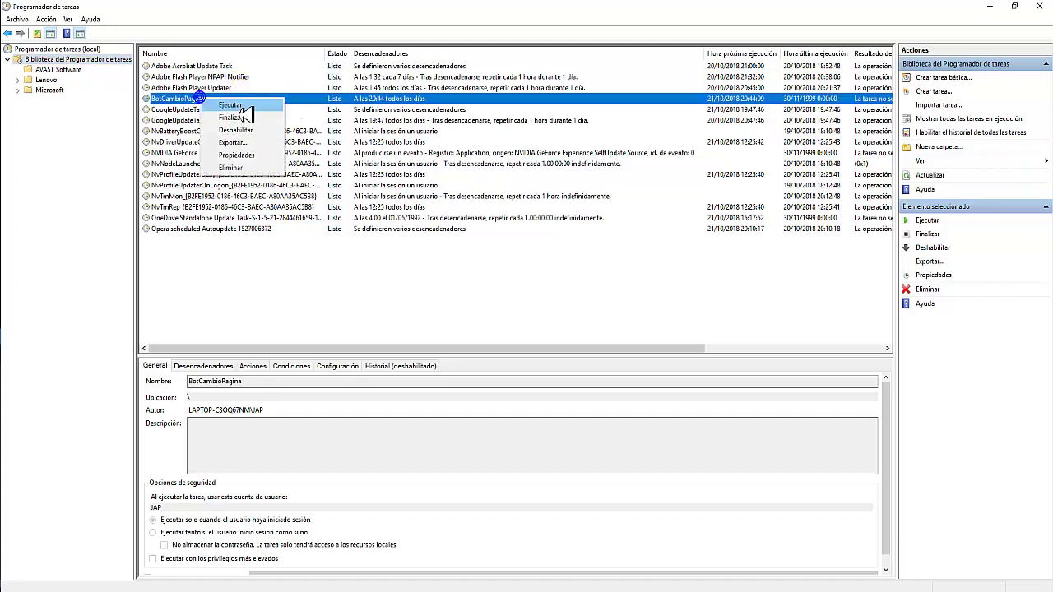
pyautogui.click(235, 105)
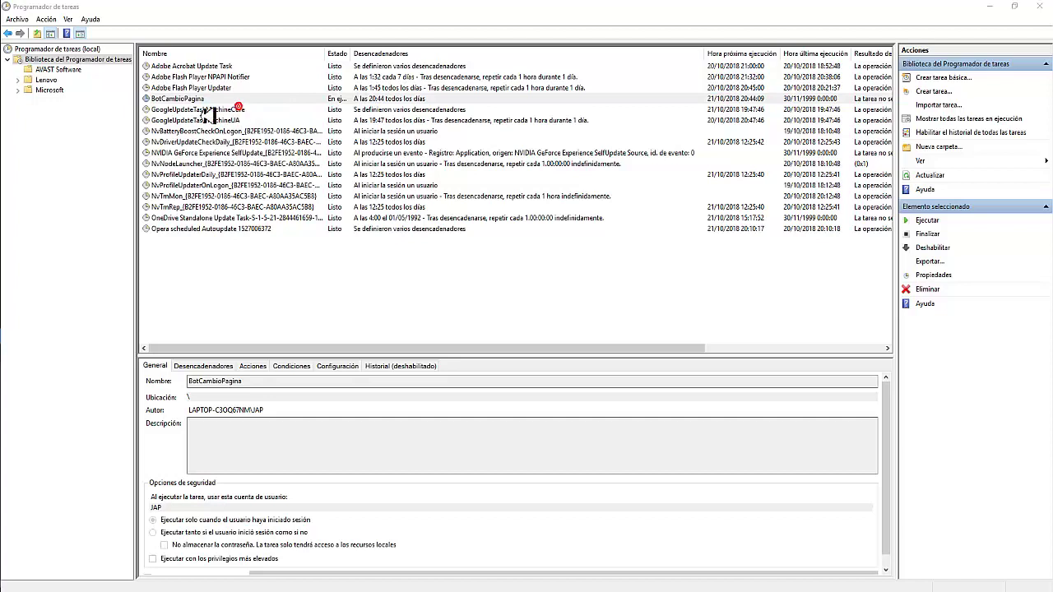
pyautogui.moveTo(506, 16); pyautogui.dragTo(600, 111)
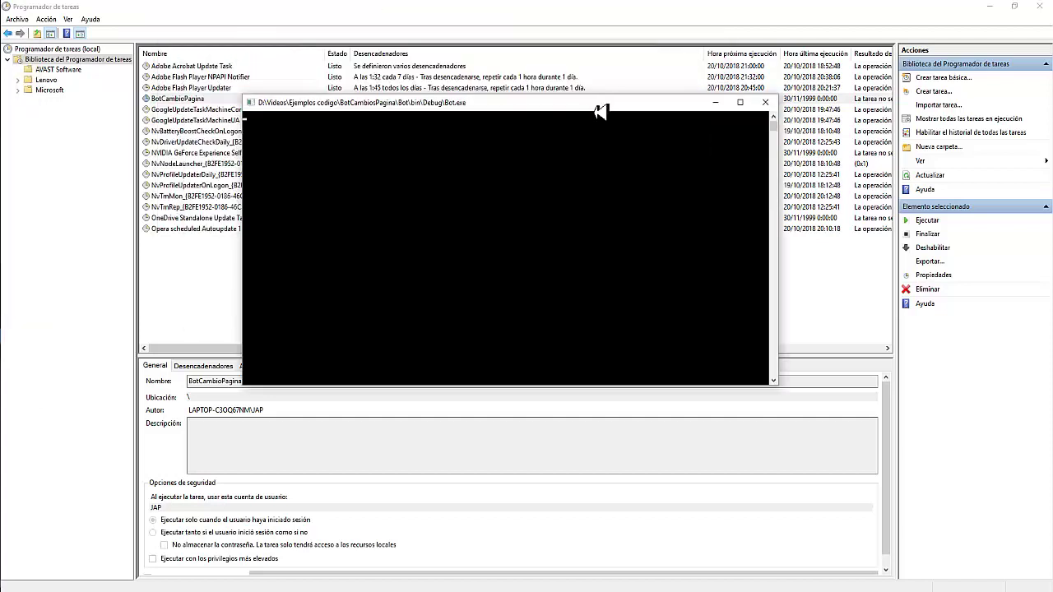
pyautogui.click(485, 166)
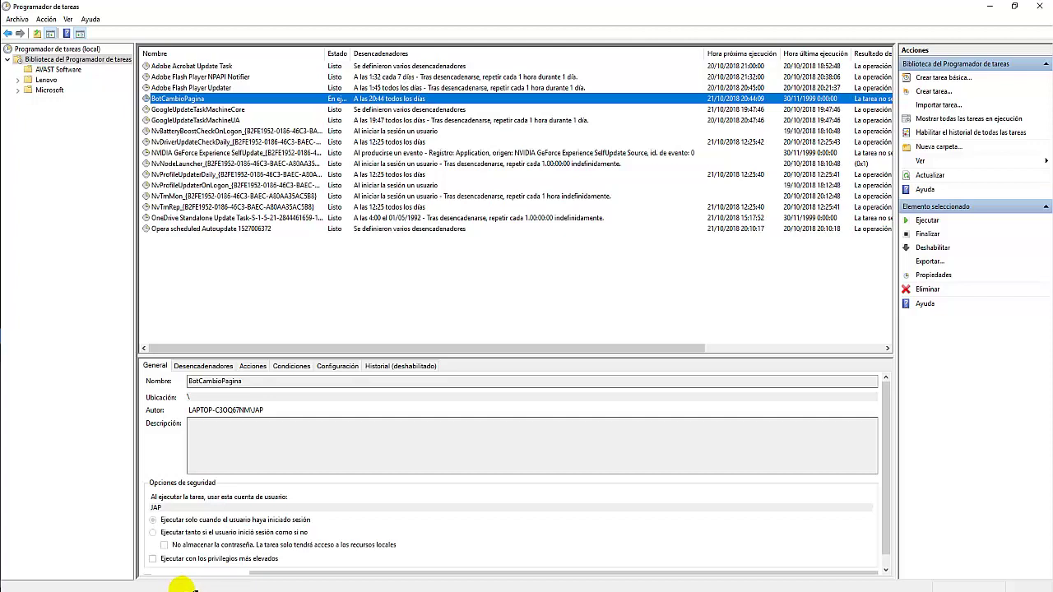
# Step: Switch to Chrome and open the Gmail inbox at gmail.com
pyautogui.click(153, 589)
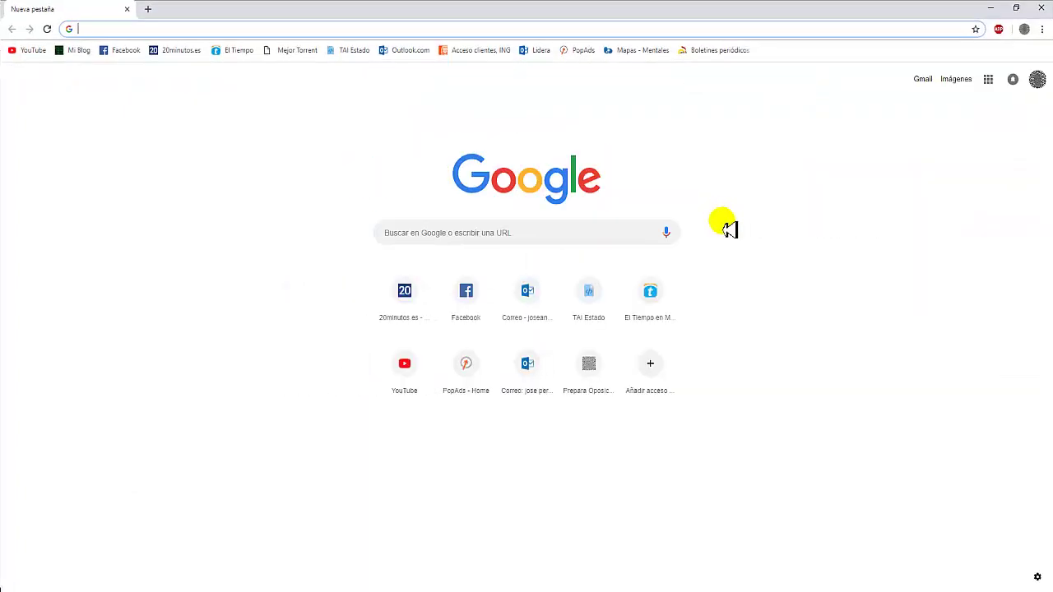
pyautogui.click(521, 234)
pyautogui.click(285, 35)
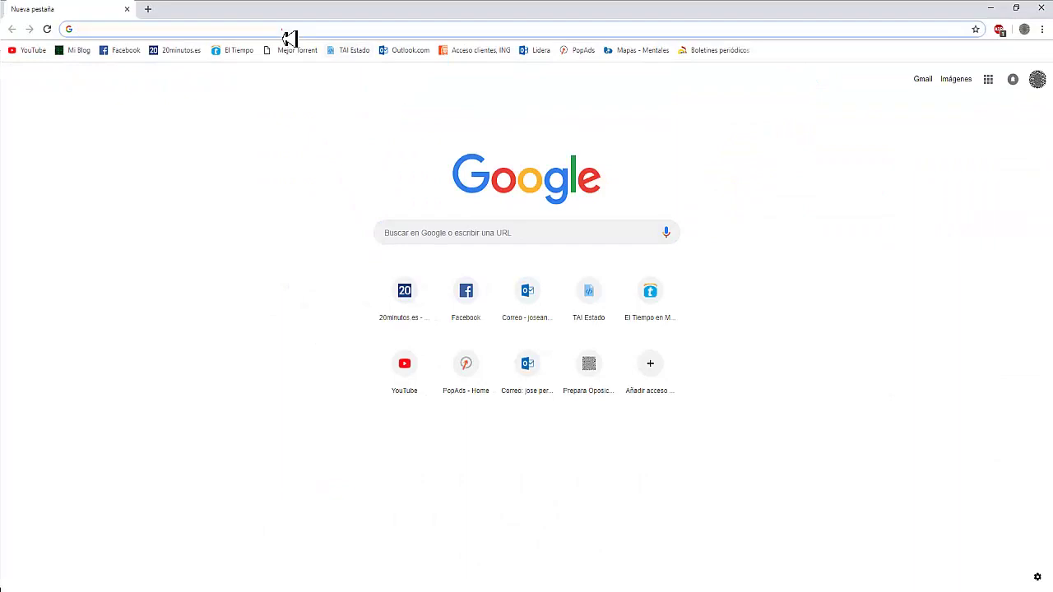
pyautogui.write('gmail.com')
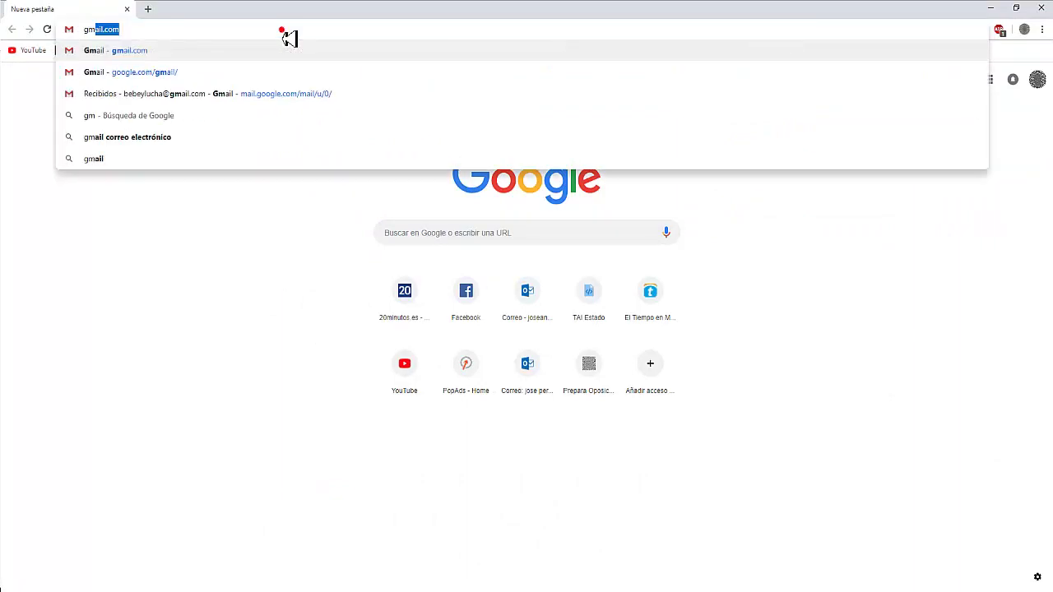
pyautogui.press('Return')
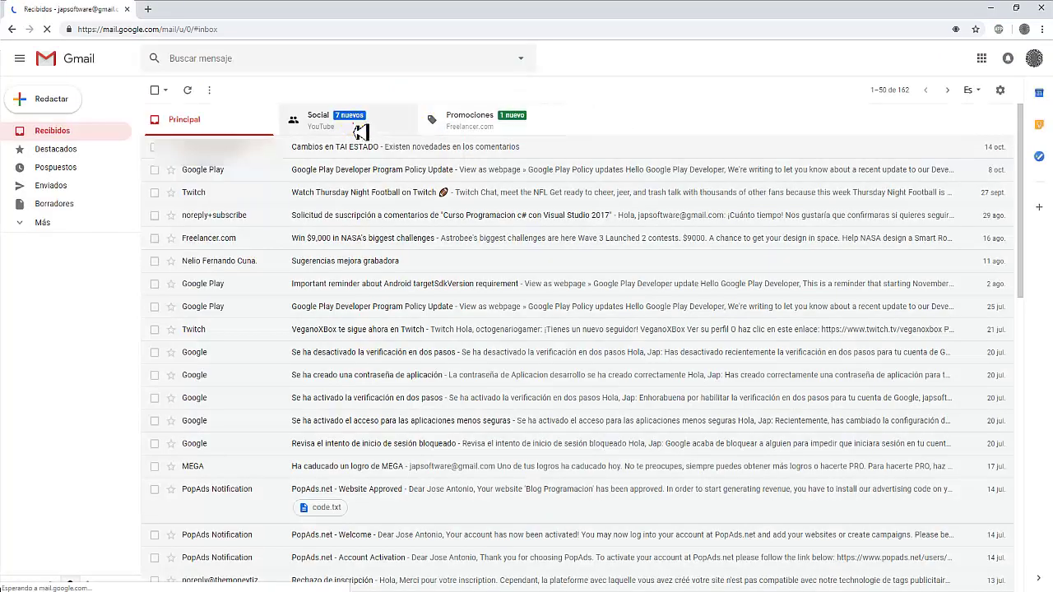
# Step: Mark the seven new YouTube notifications in the Social inbox category as read and move them to the trash
pyautogui.click(360, 132)
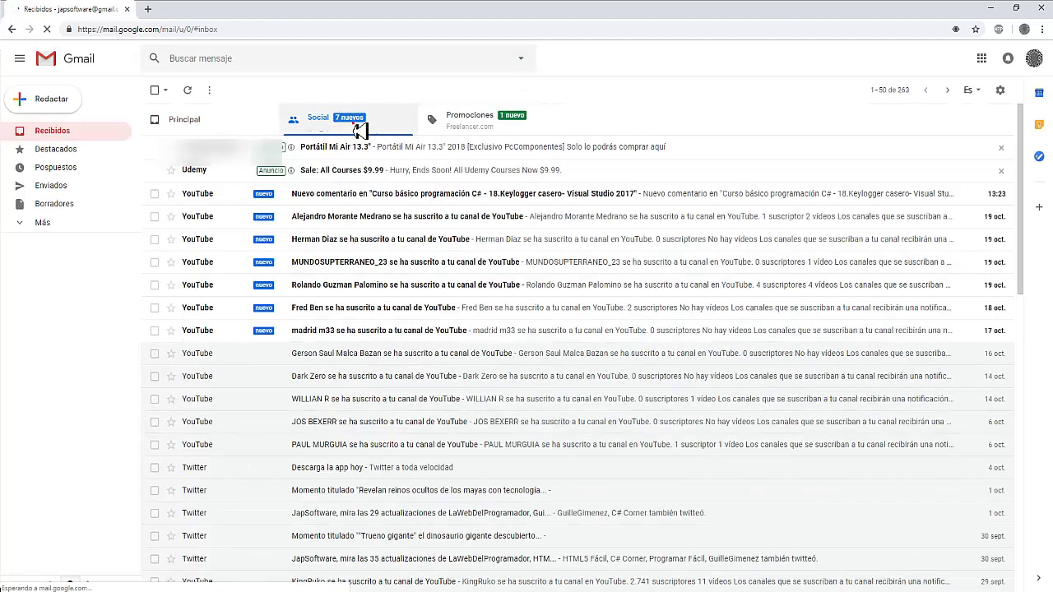
pyautogui.click(155, 193)
pyautogui.click(155, 216)
pyautogui.click(155, 238)
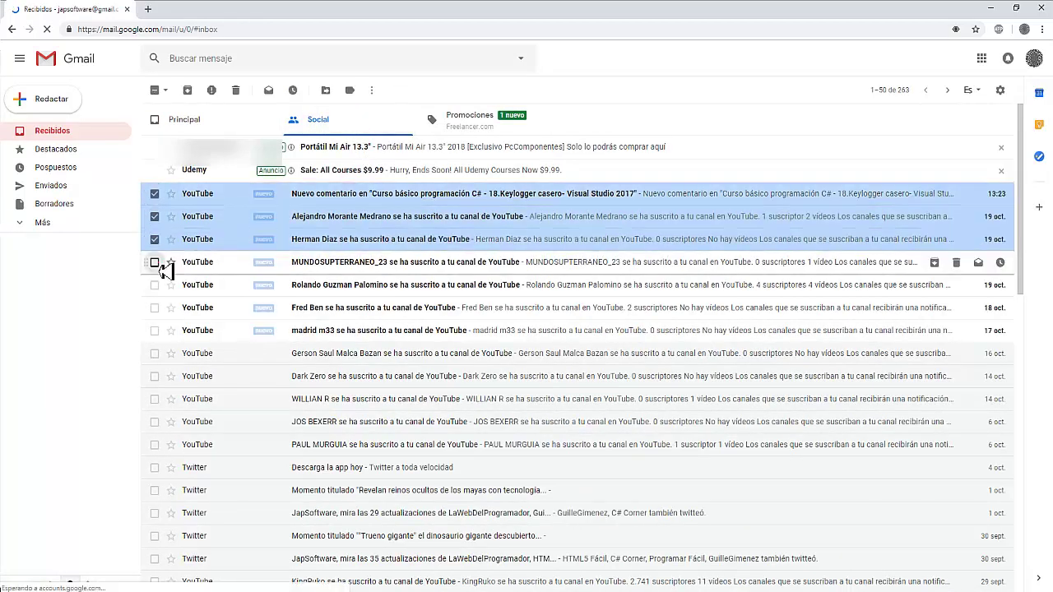
pyautogui.click(155, 262)
pyautogui.click(155, 285)
pyautogui.click(155, 308)
pyautogui.click(155, 330)
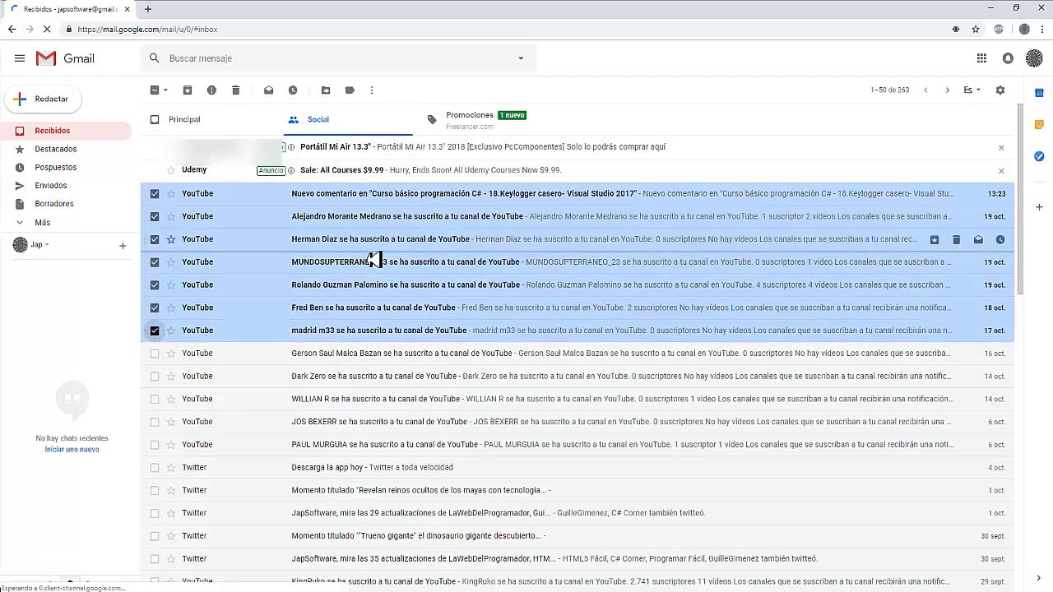
pyautogui.rightClick(374, 260)
pyautogui.click(423, 306)
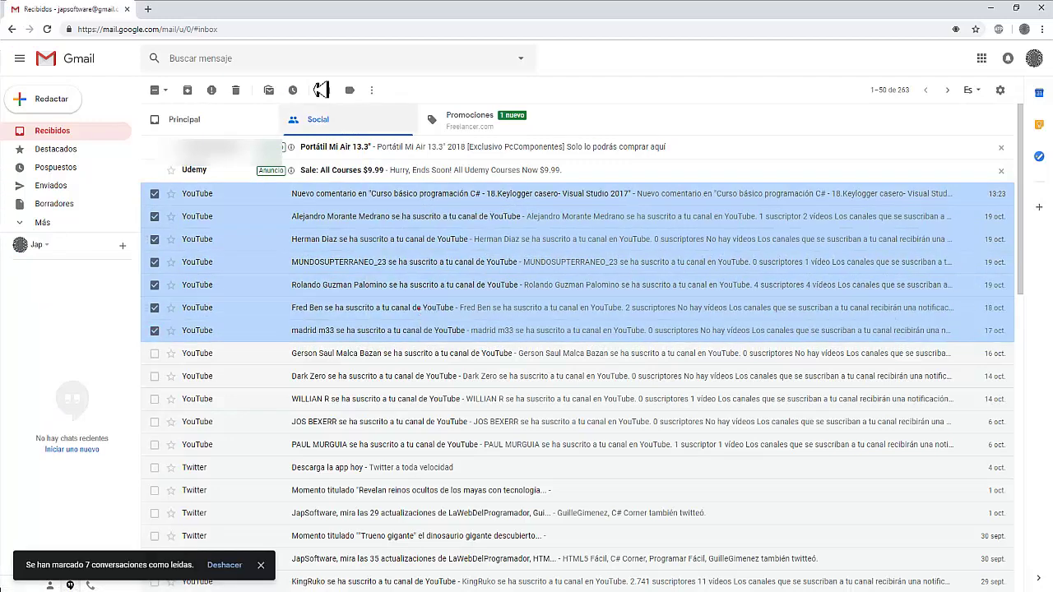
pyautogui.click(237, 90)
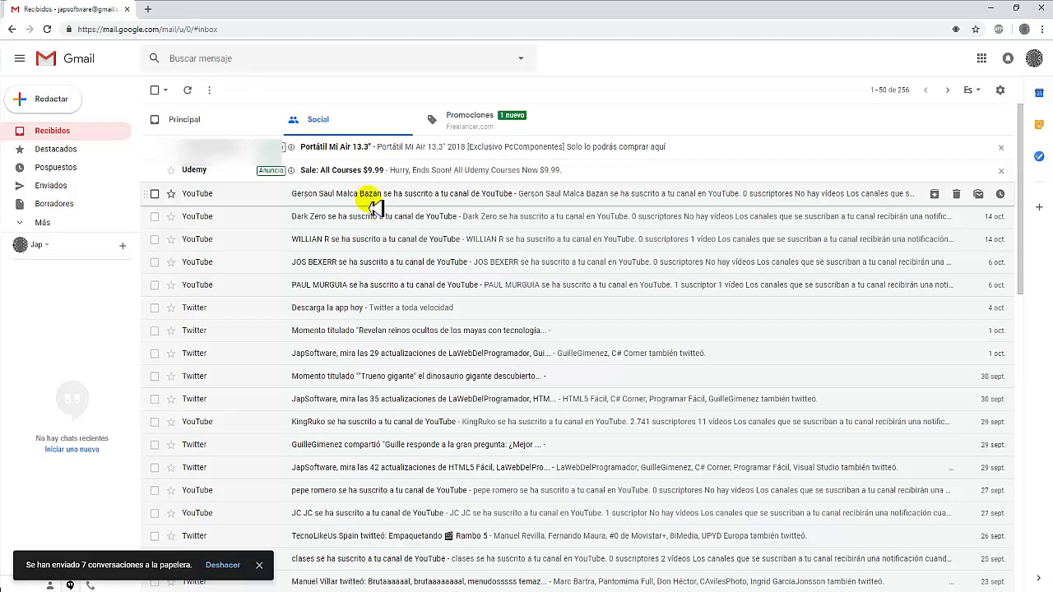
# Step: Check the Principal inbox category and the BotCambioPagina task in Programador de tareas, and return to Gmail in Chrome
pyautogui.click(194, 125)
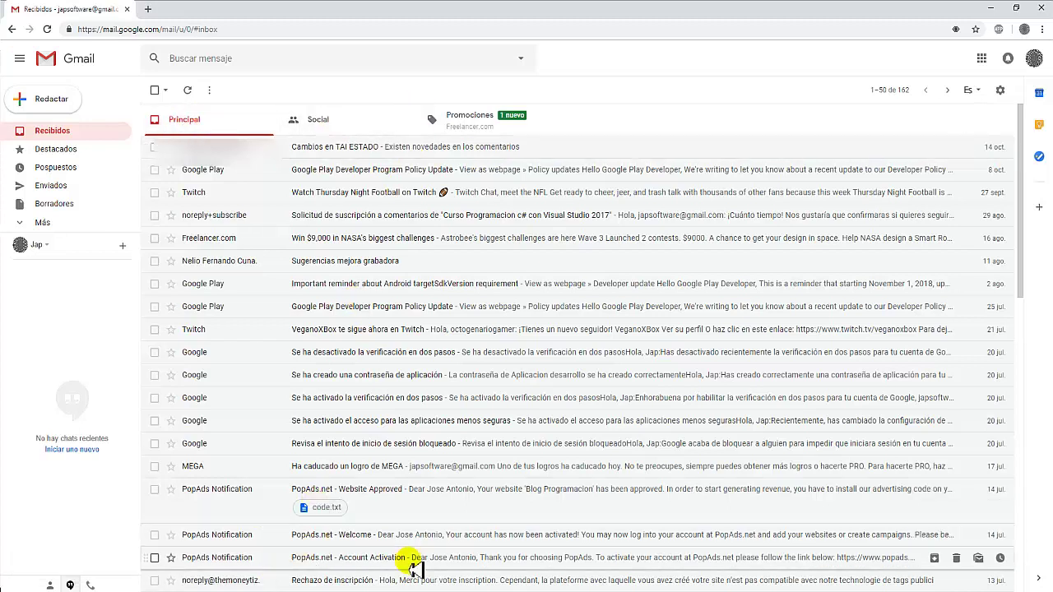
pyautogui.moveTo(391, 591)
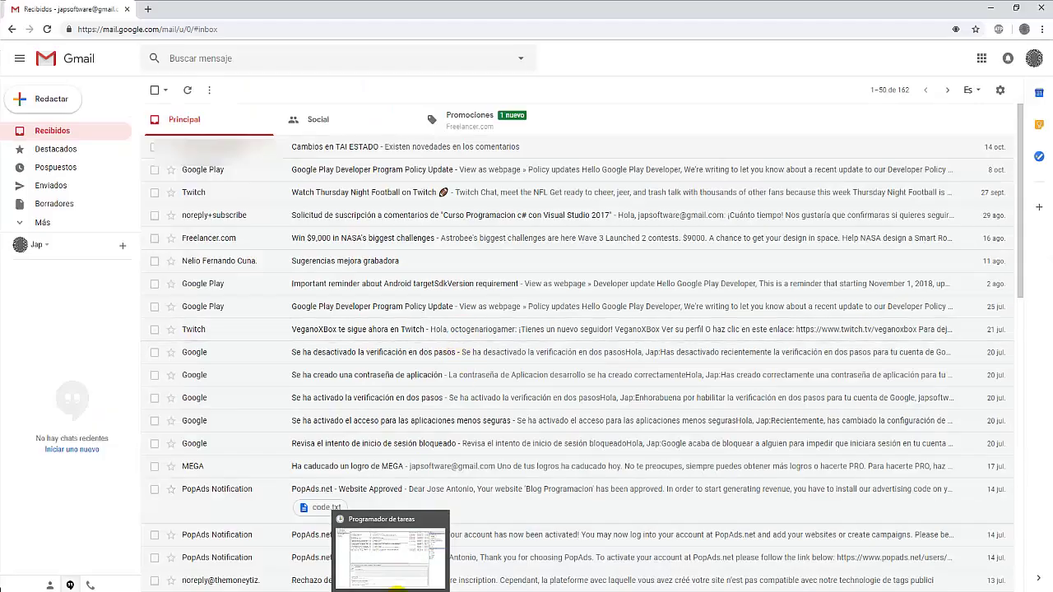
pyautogui.click(395, 559)
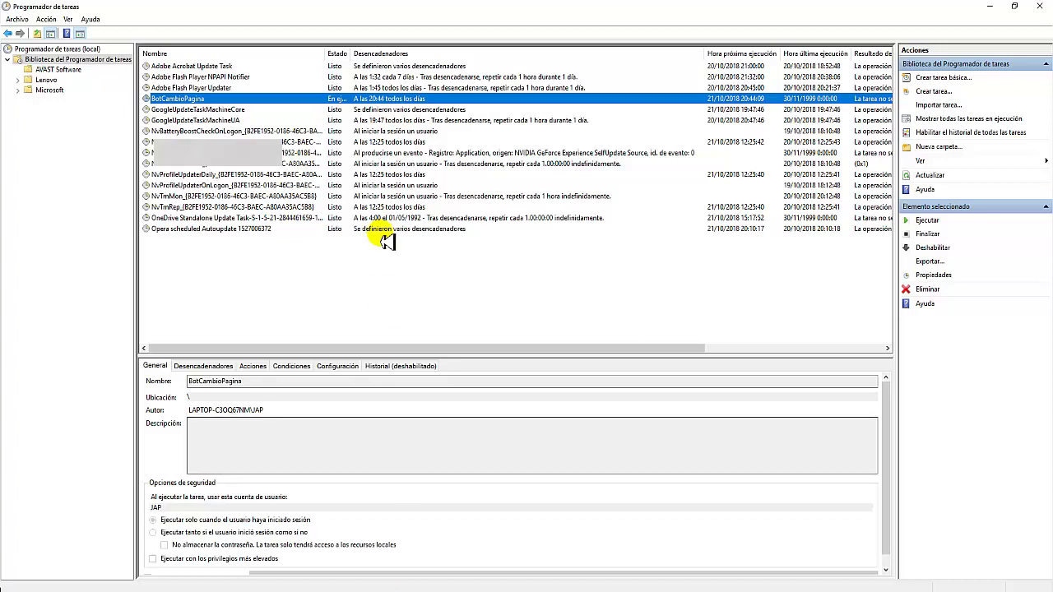
pyautogui.moveTo(152, 588)
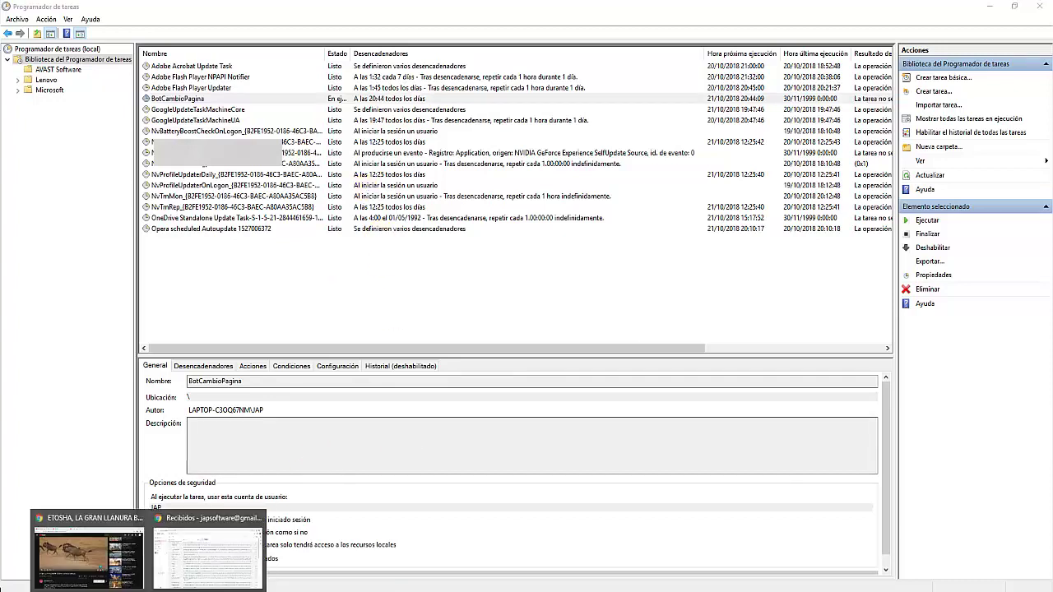
pyautogui.click(214, 558)
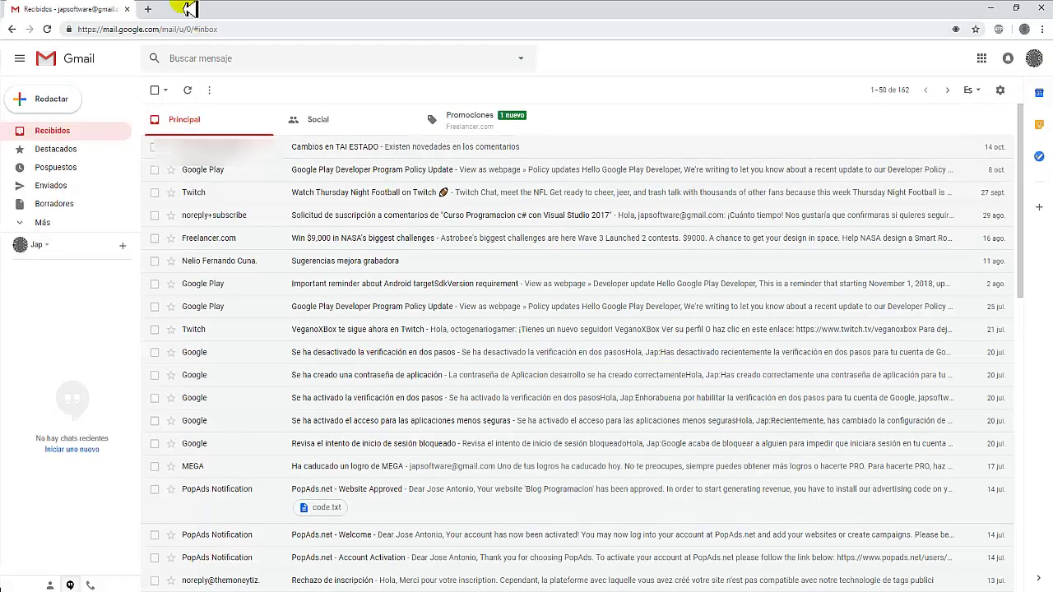
# Step: Open the bookmarked TAI Estado site in a new browser tab and examine its home page and the Últimos comentarios en el foro list
pyautogui.click(149, 9)
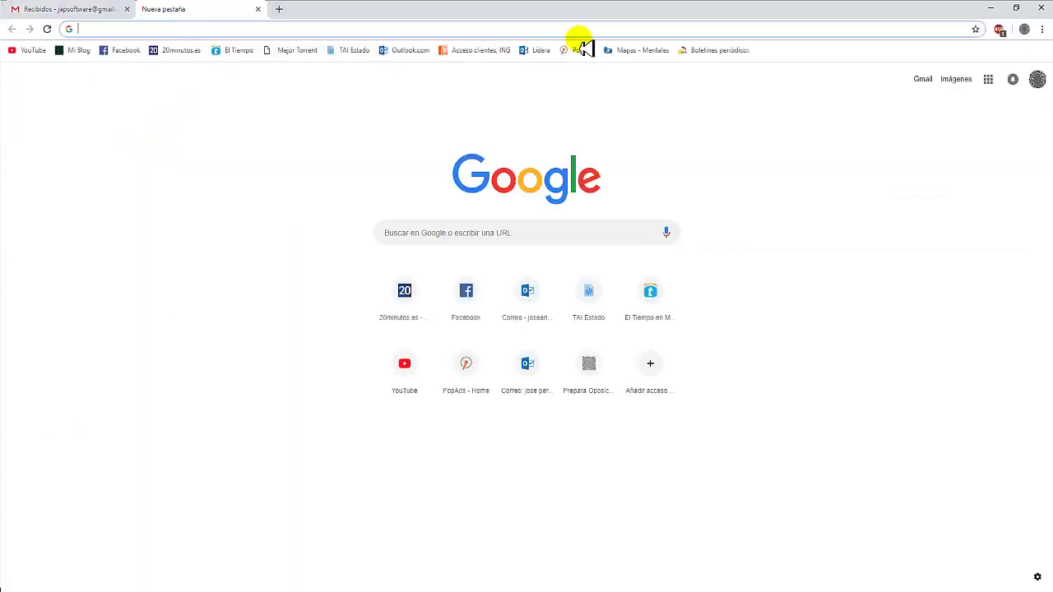
pyautogui.click(352, 50)
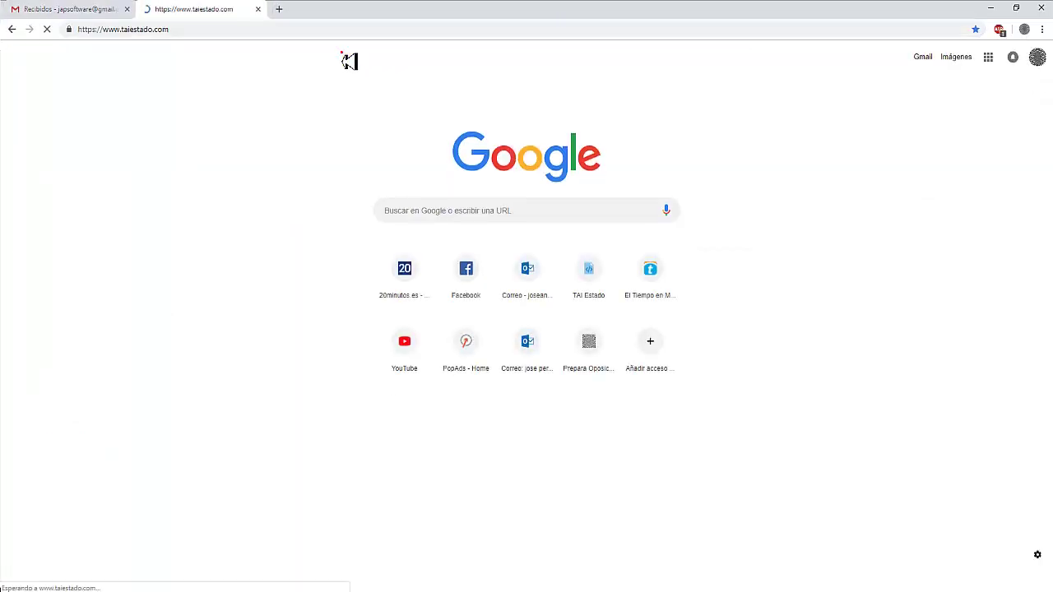
pyautogui.scroll(-5, 517, 305)
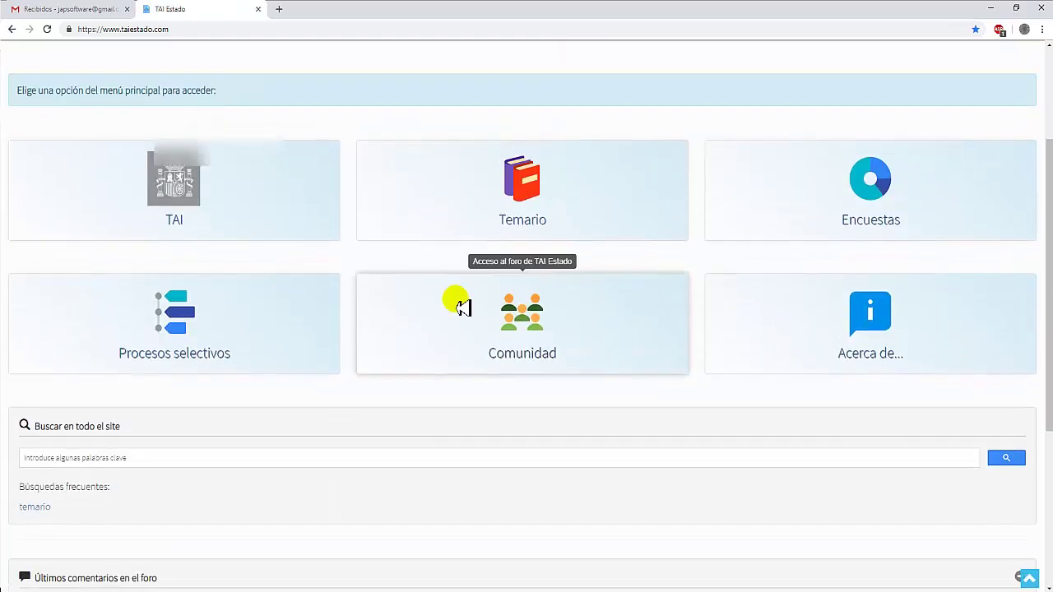
pyautogui.scroll(5, 282, 246)
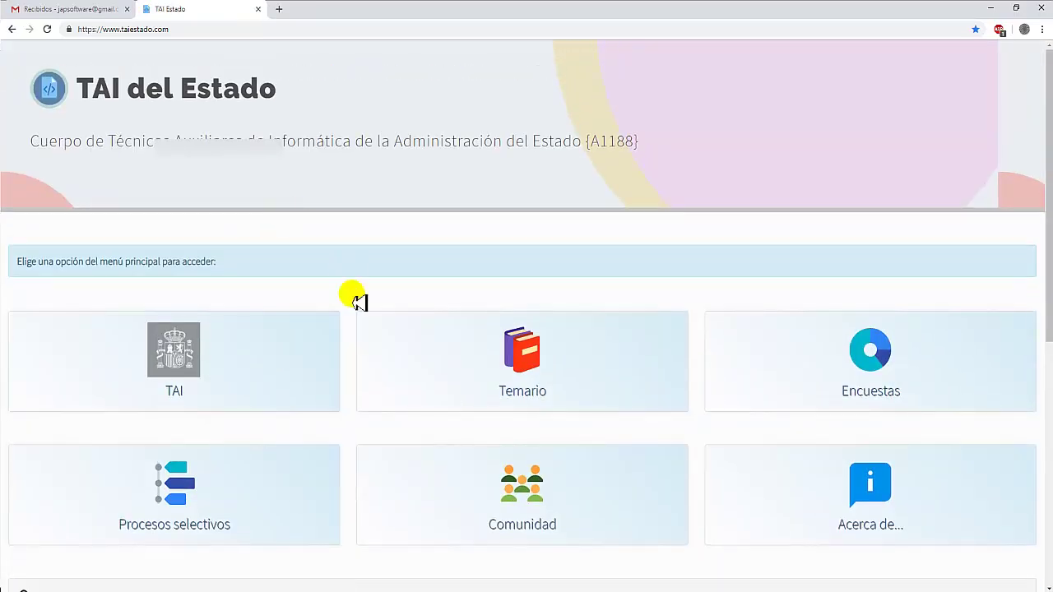
pyautogui.scroll(-3, 358, 288)
pyautogui.scroll(-1, 360, 286)
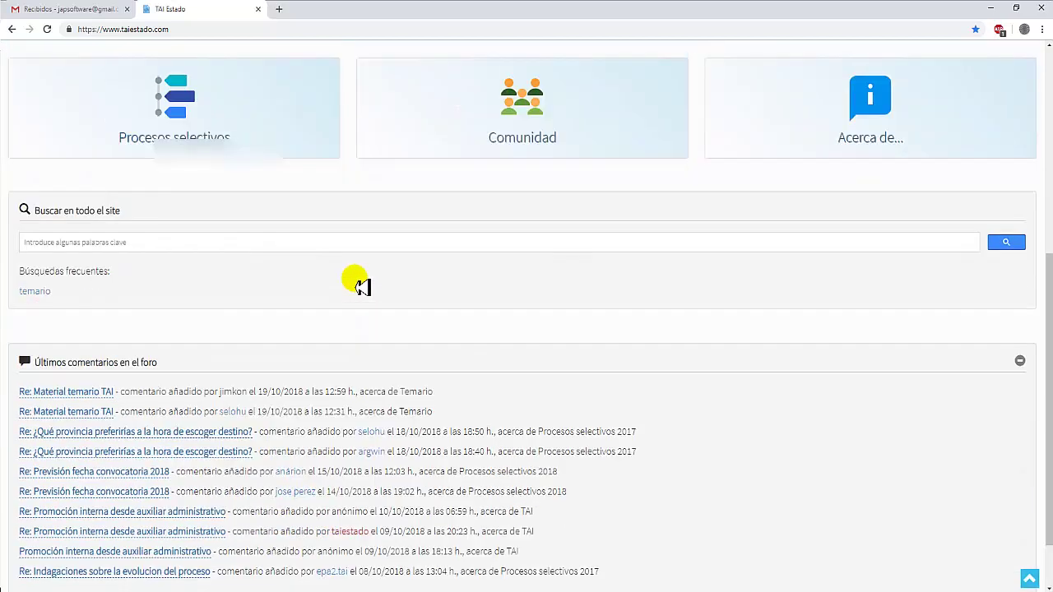
pyautogui.scroll(1, 362, 287)
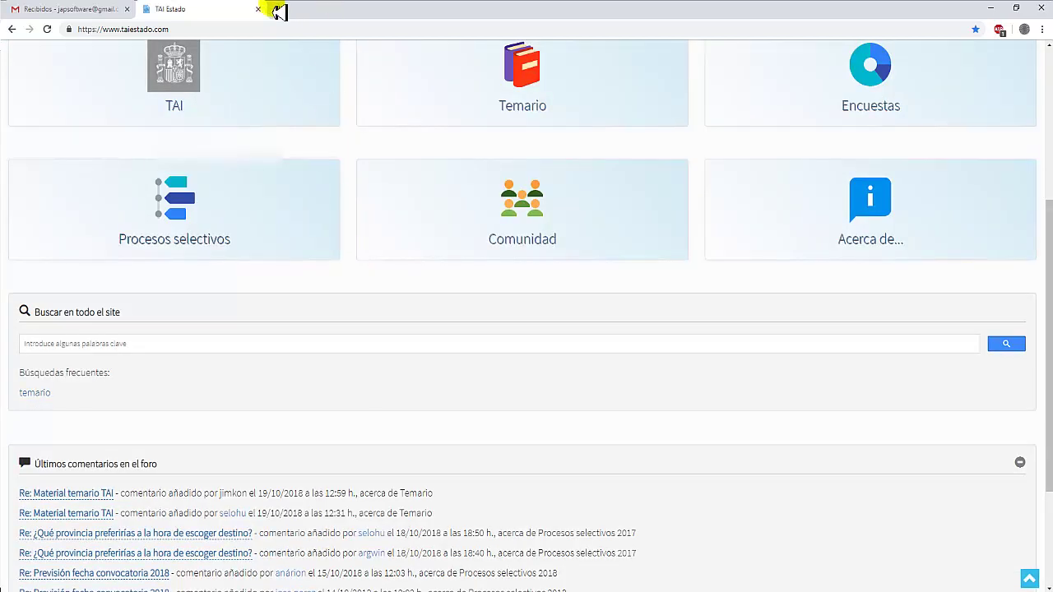
pyautogui.scroll(3, 447, 140)
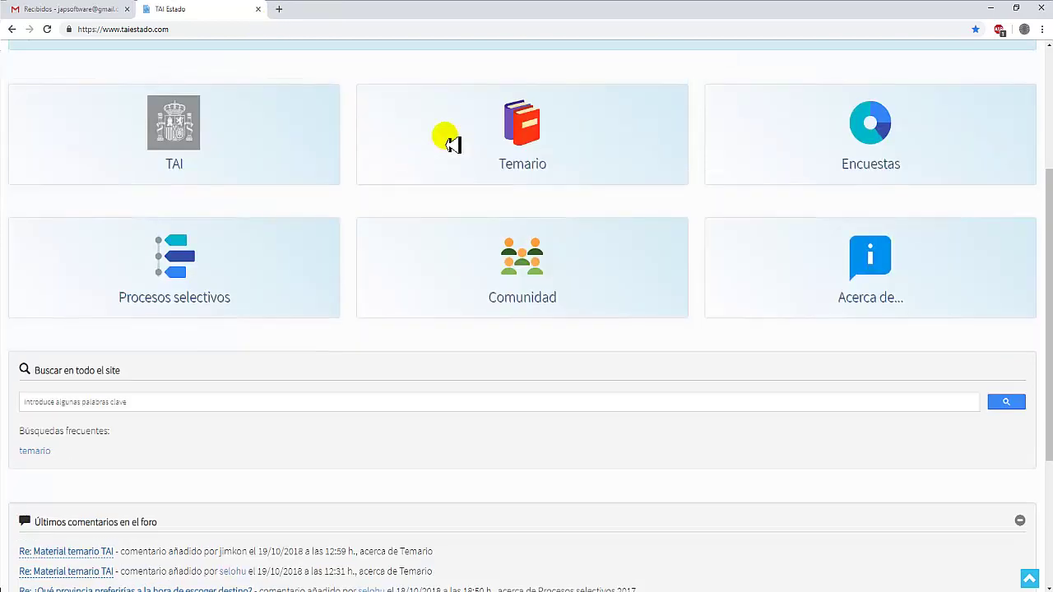
pyautogui.scroll(-3, 447, 140)
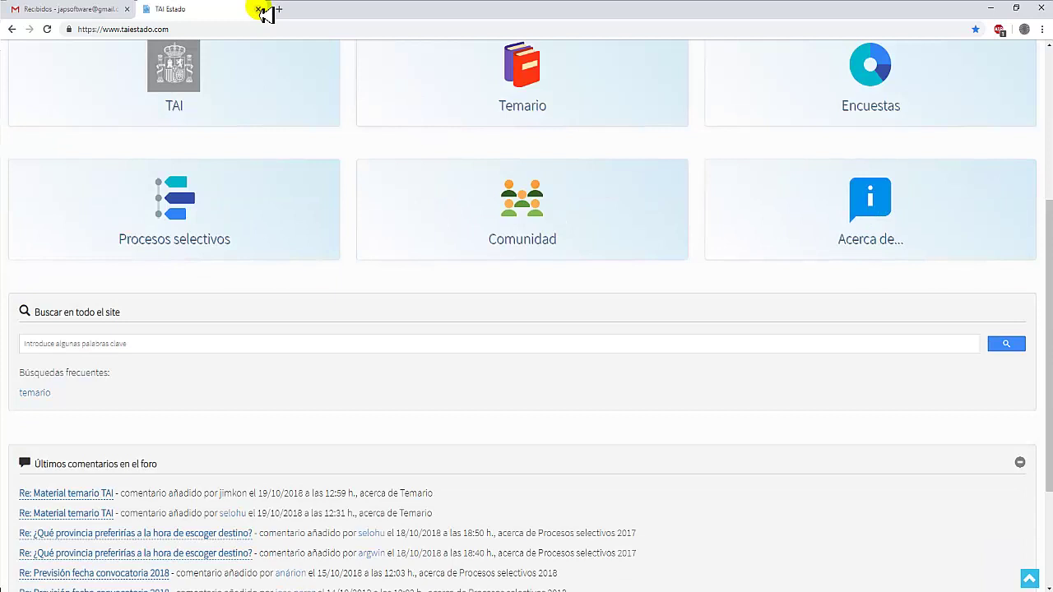
pyautogui.scroll(3, 696, 144)
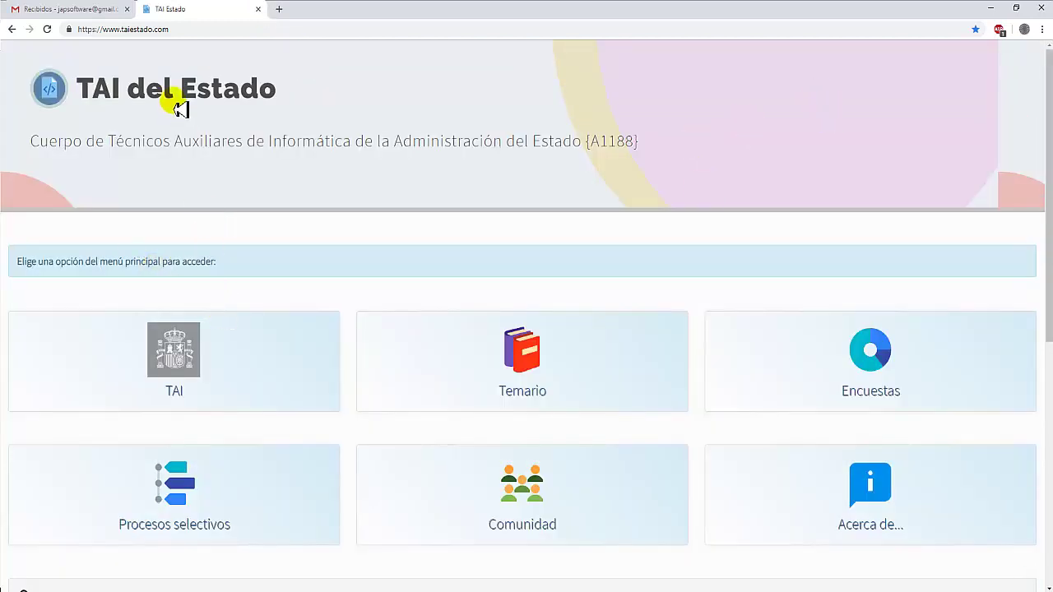
pyautogui.scroll(-3, 222, 230)
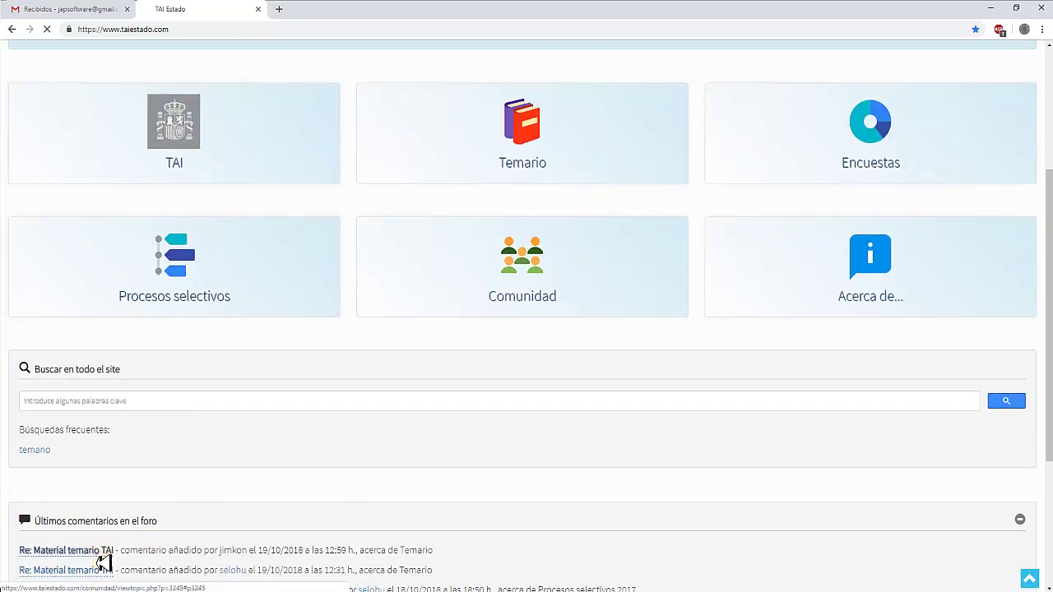
# Step: Draft the reply "Ok" to the newest Material temario TAI forum comment, and close the forum and Gmail without publishing it
pyautogui.click(103, 563)
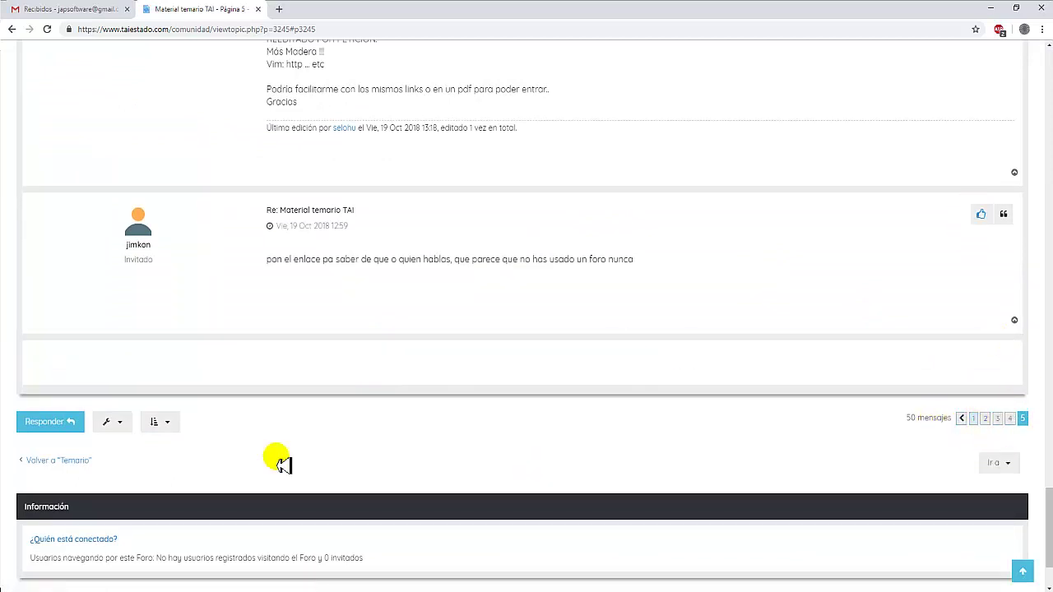
pyautogui.click(71, 423)
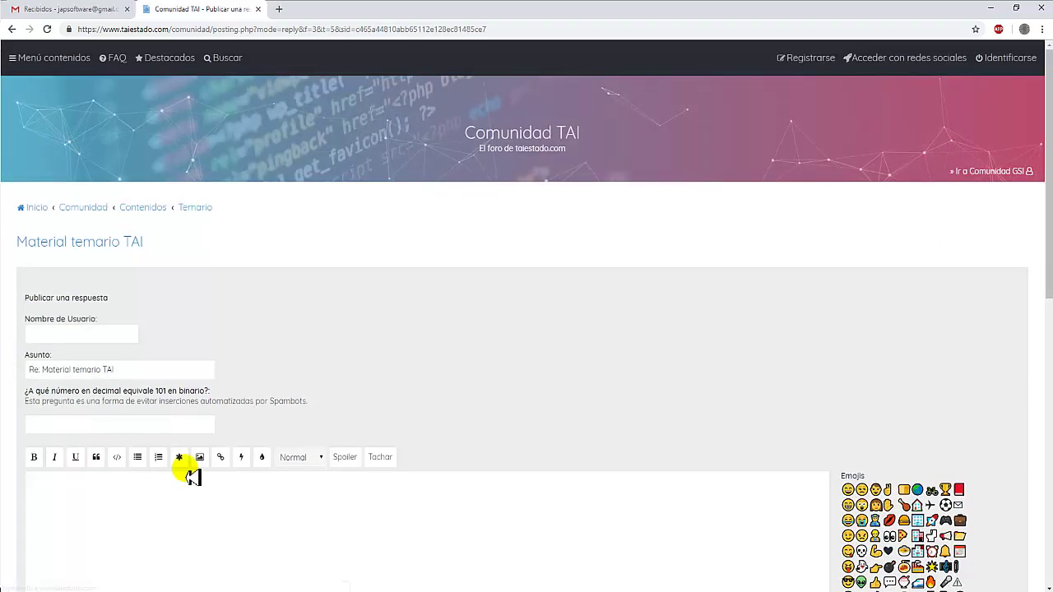
pyautogui.click(158, 499)
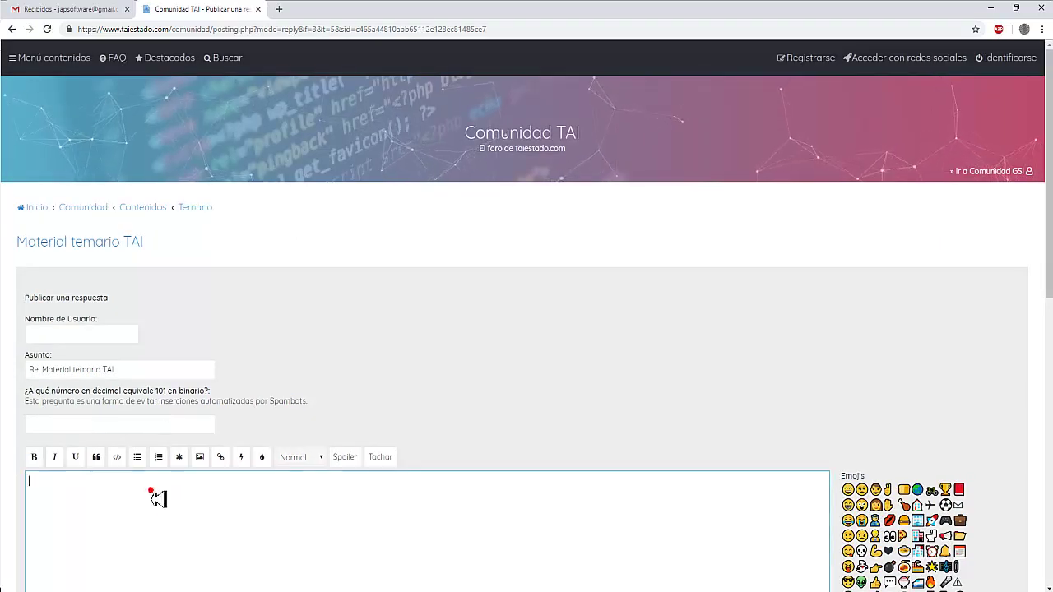
pyautogui.write('Ok')
pyautogui.scroll(-2, 787, 331)
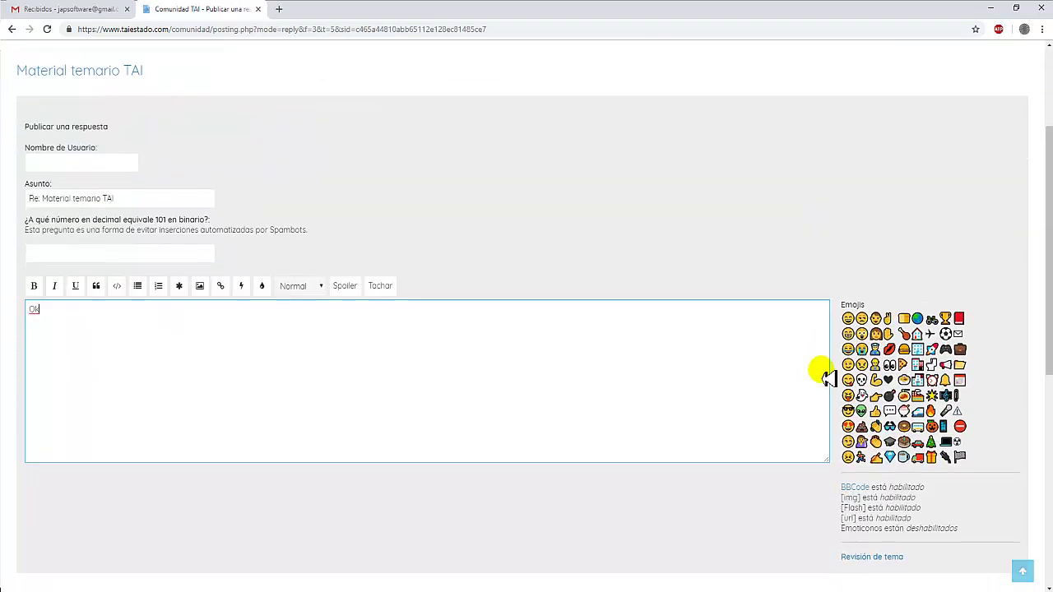
pyautogui.click(258, 10)
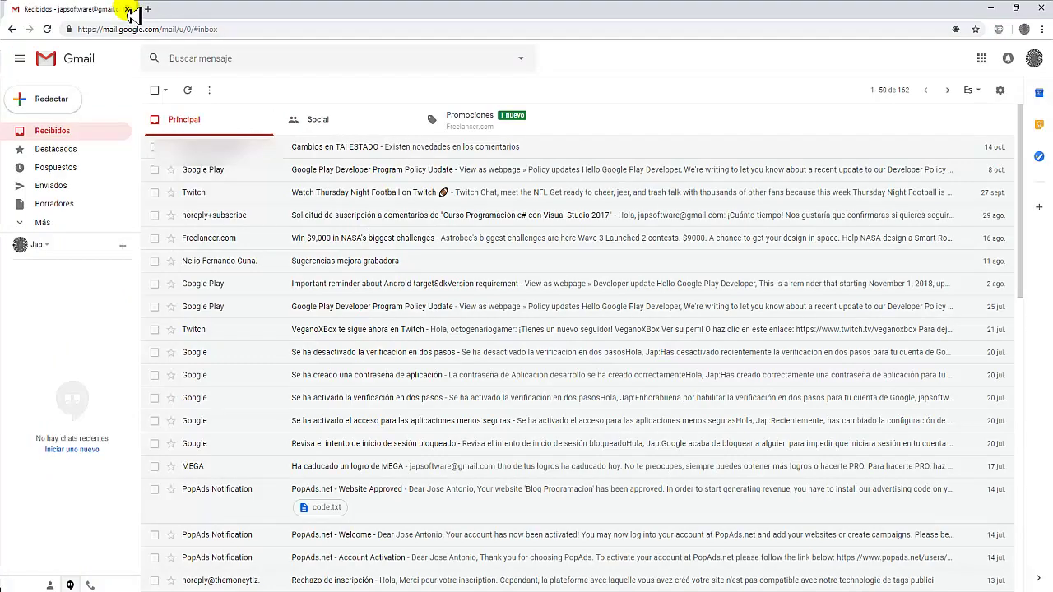
pyautogui.click(129, 9)
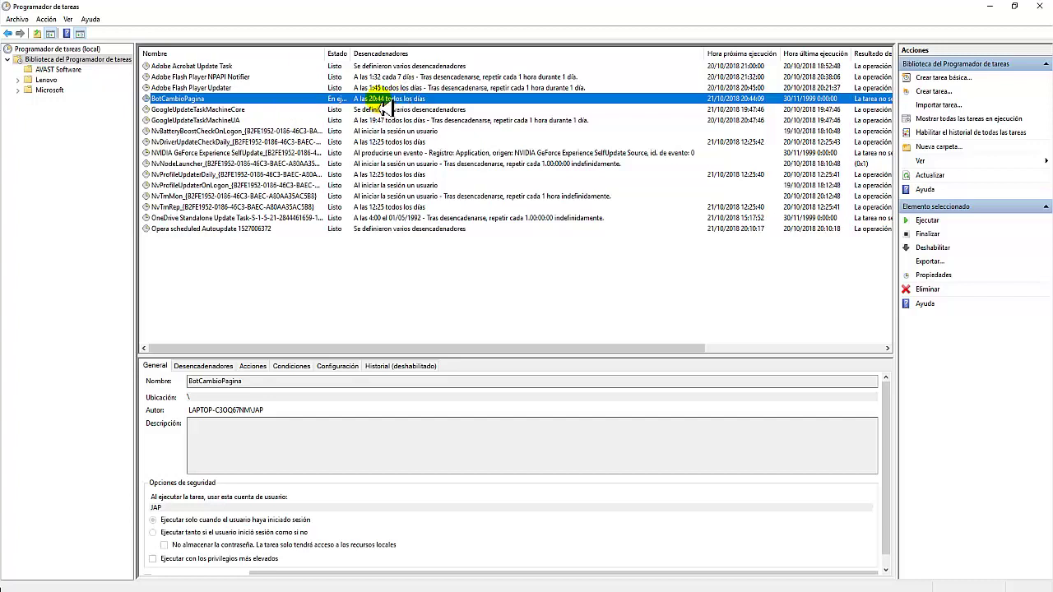
# Step: Review the daily trigger in the BotCambioPagina task's properties in Programador de tareas and close them without changes
pyautogui.rightClick(213, 101)
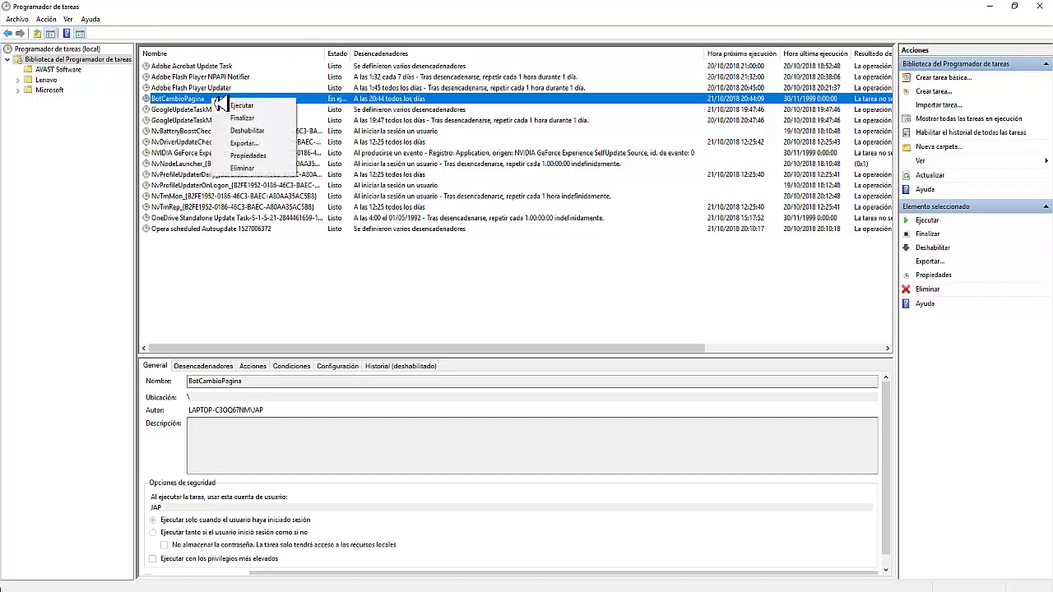
pyautogui.click(257, 163)
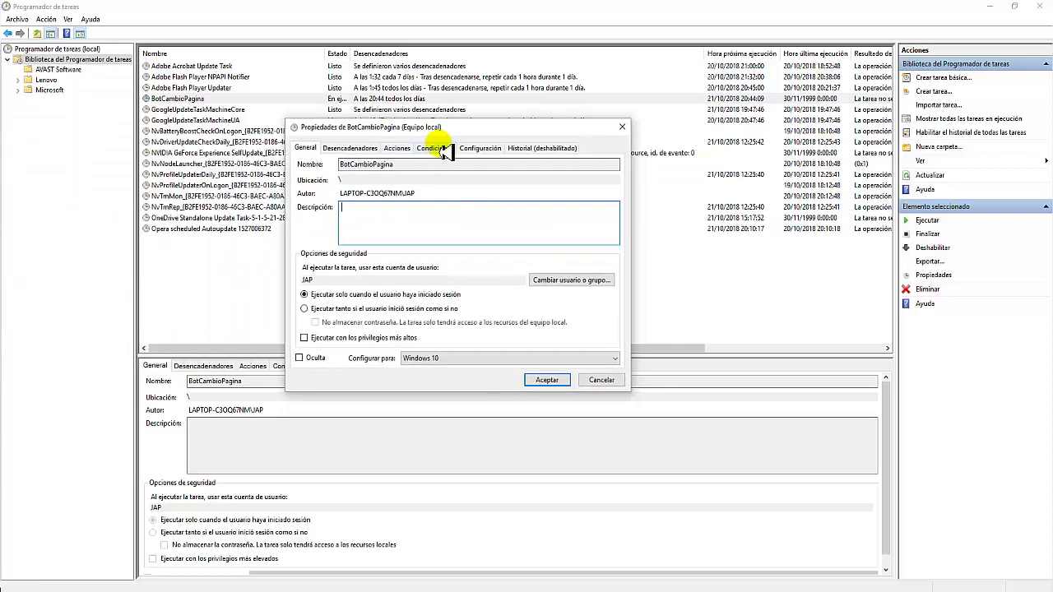
pyautogui.click(410, 151)
pyautogui.click(362, 150)
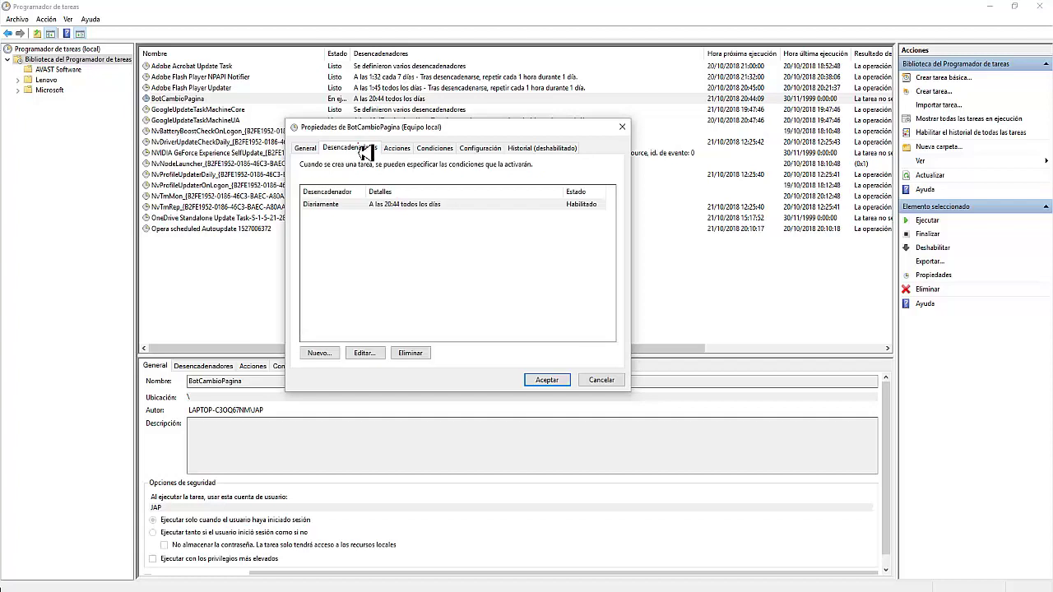
pyautogui.click(403, 205)
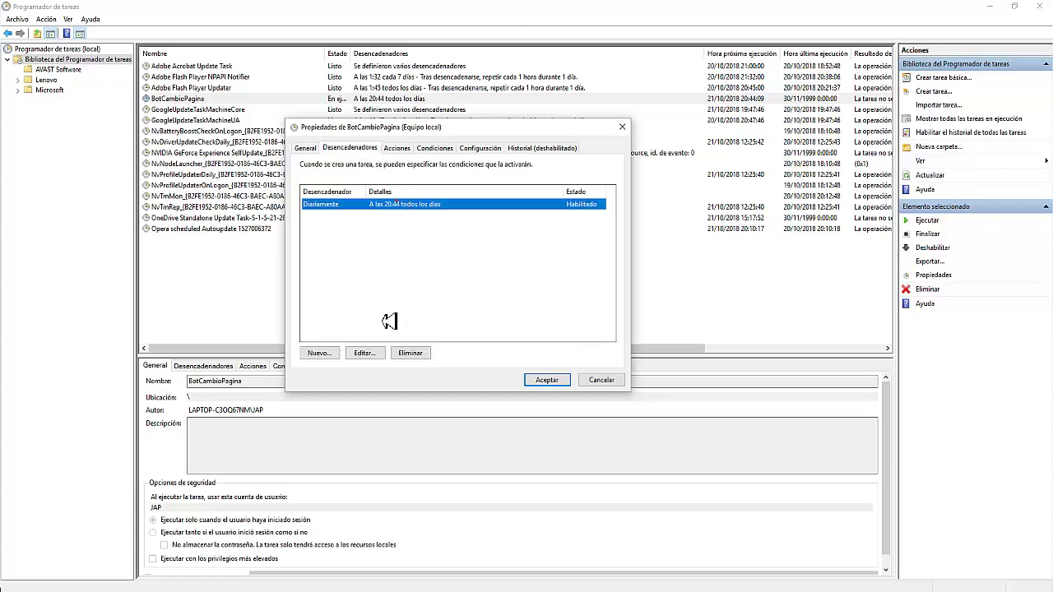
pyautogui.click(395, 251)
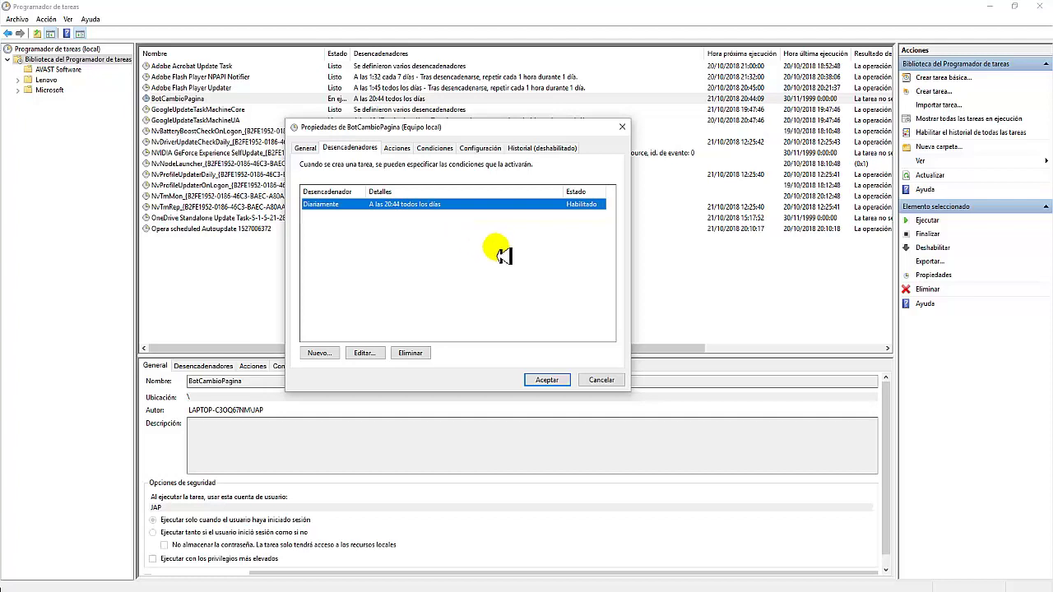
pyautogui.click(621, 129)
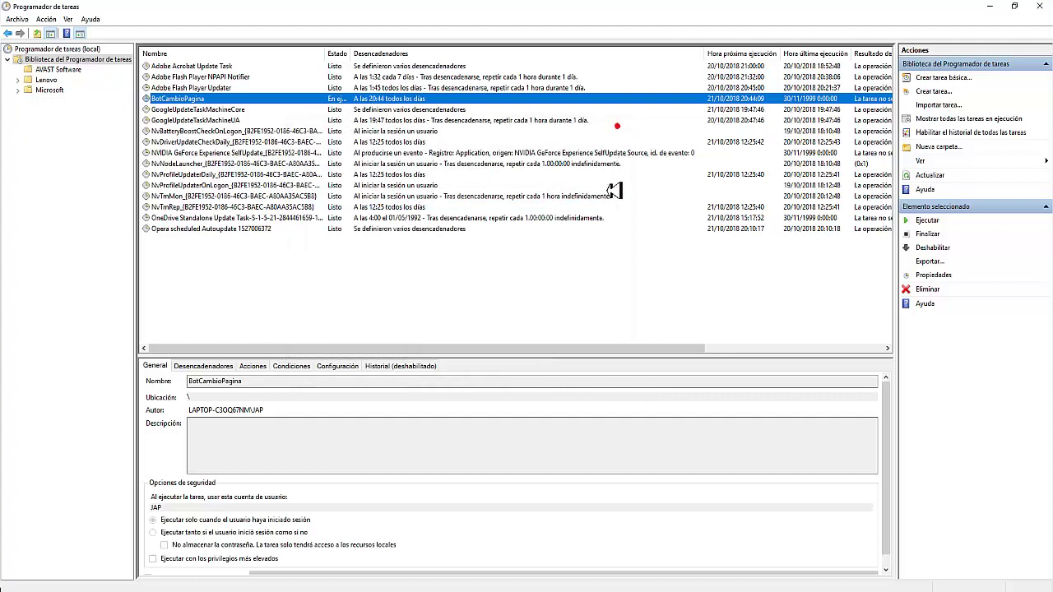